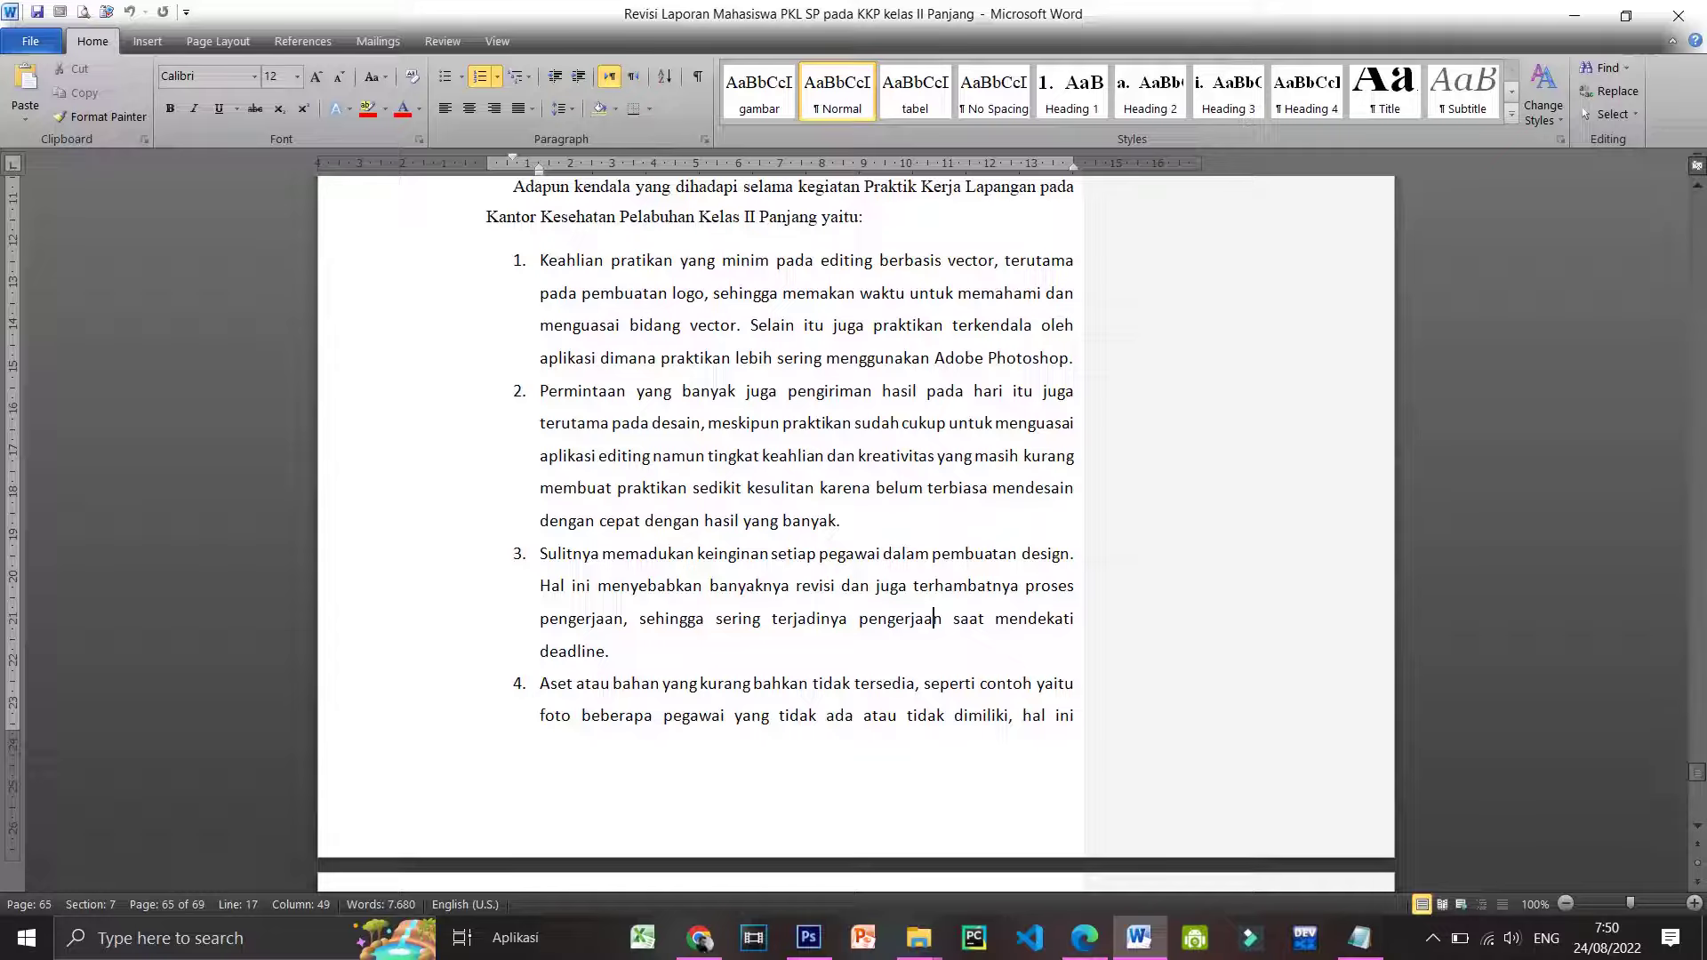
# Browse the report and place the cursor in the Adobe Illustrator line
pyautogui.scroll(1, 939, 587)
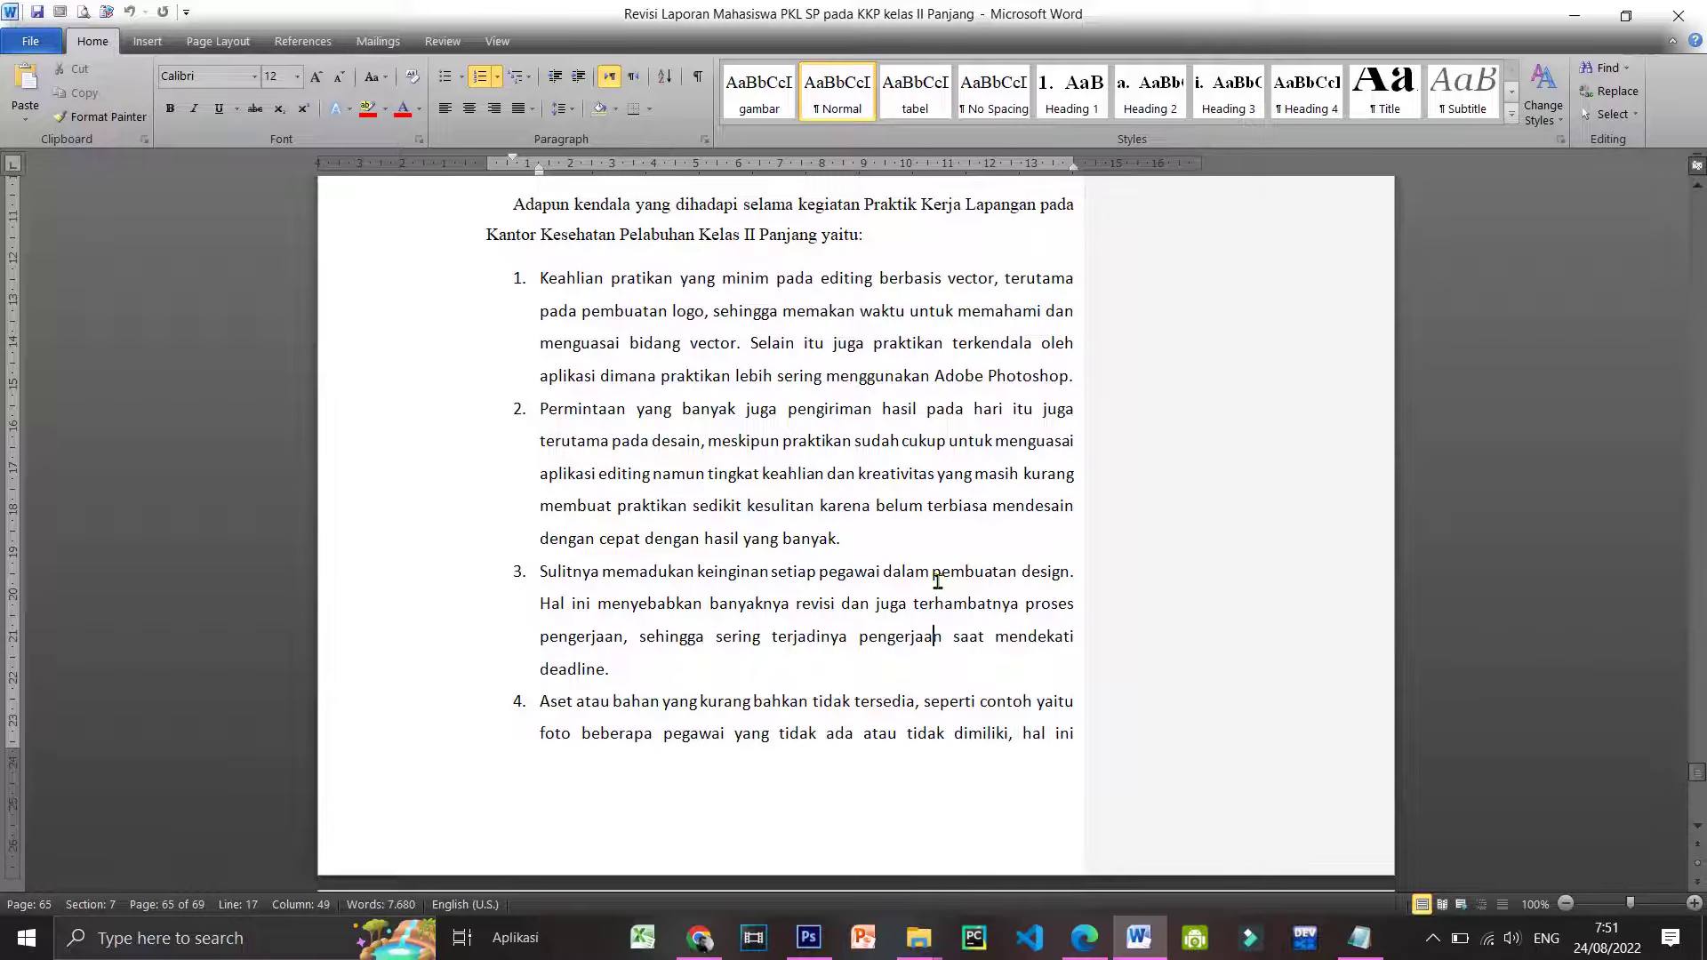
pyautogui.scroll(2, 937, 582)
pyautogui.scroll(-2, 937, 581)
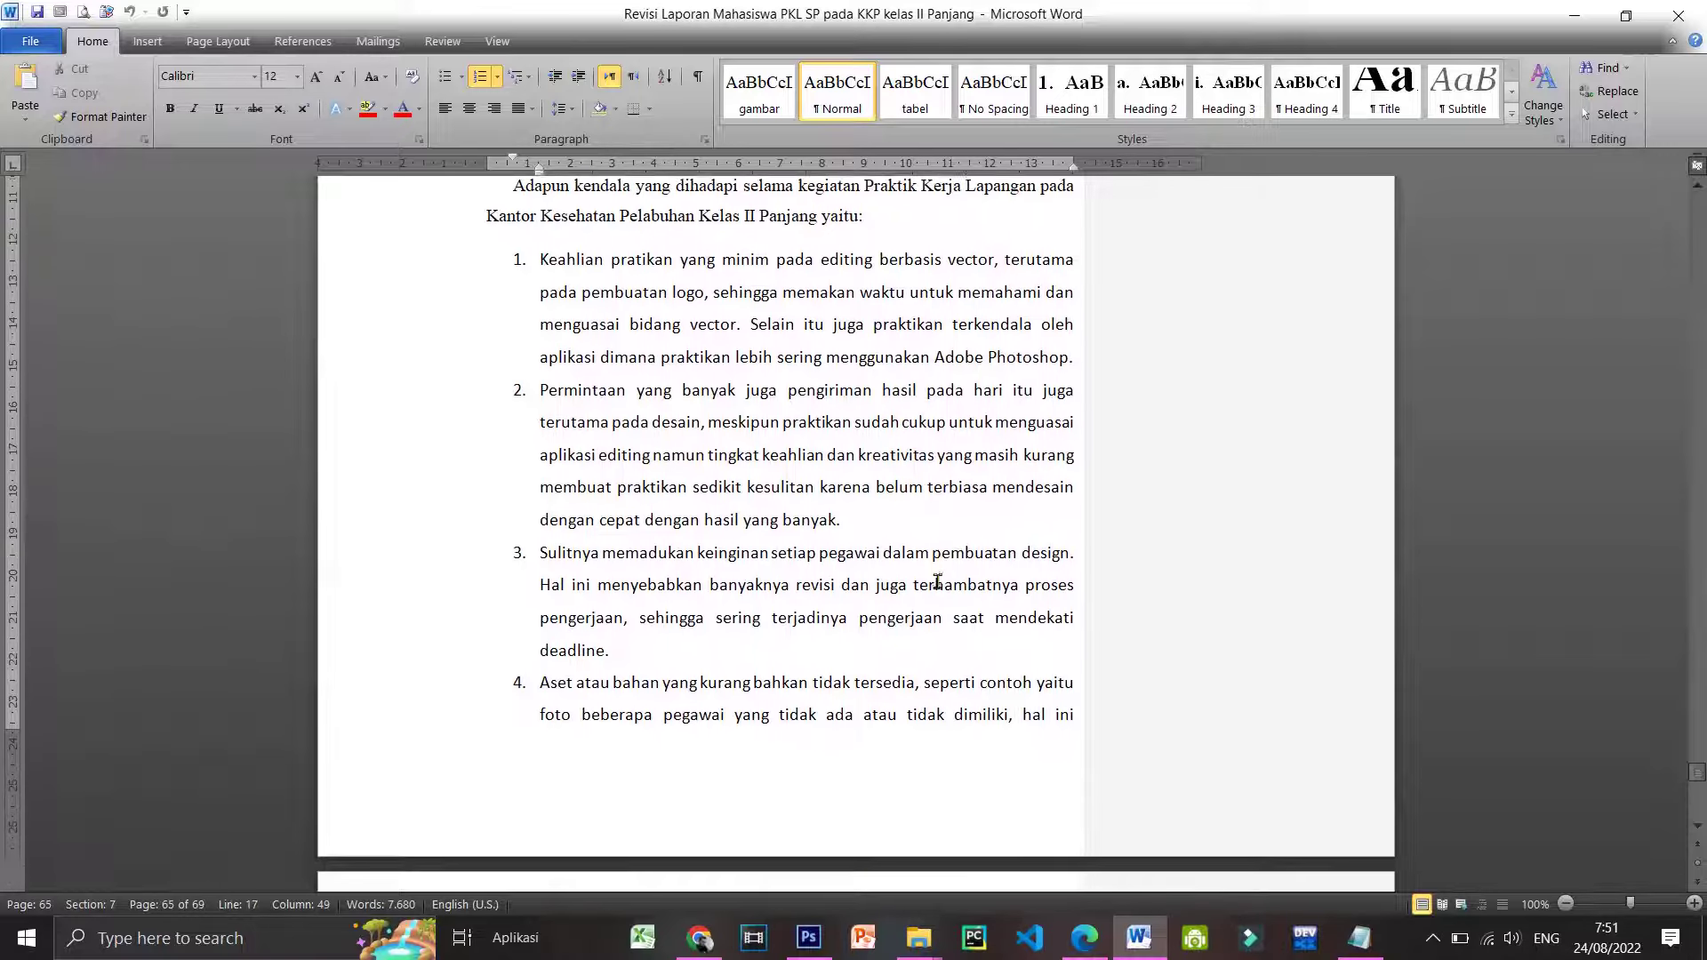
pyautogui.scroll(-2, 938, 581)
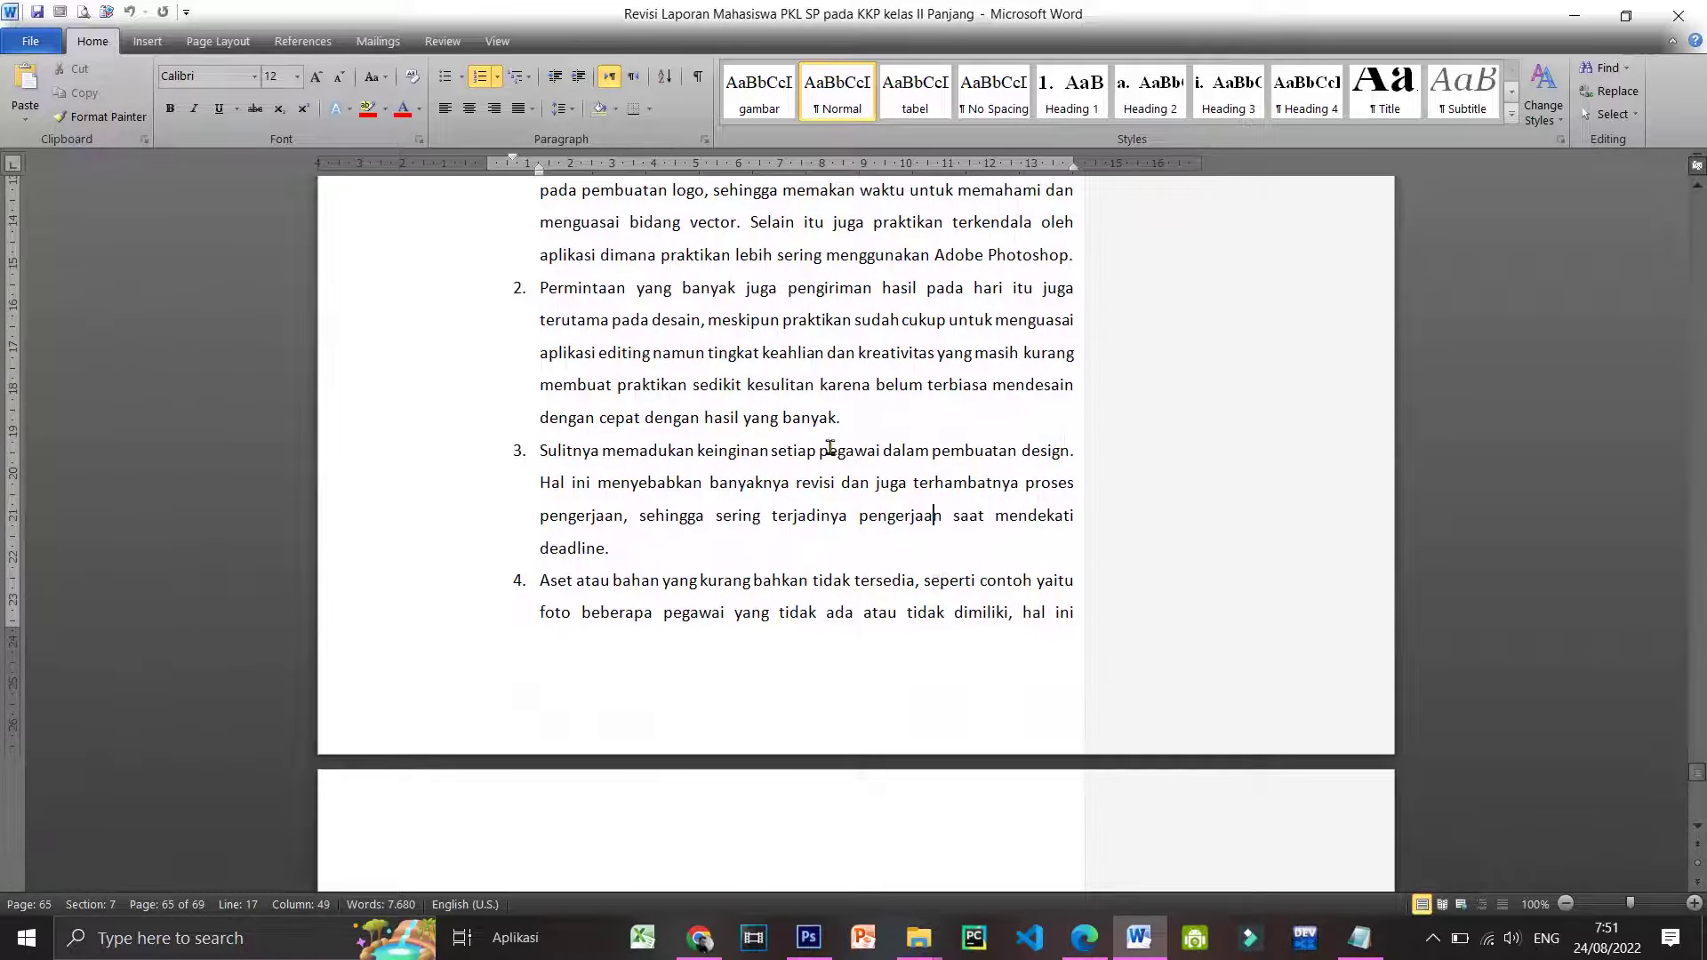
pyautogui.scroll(-1, 830, 450)
pyautogui.scroll(-1, 830, 449)
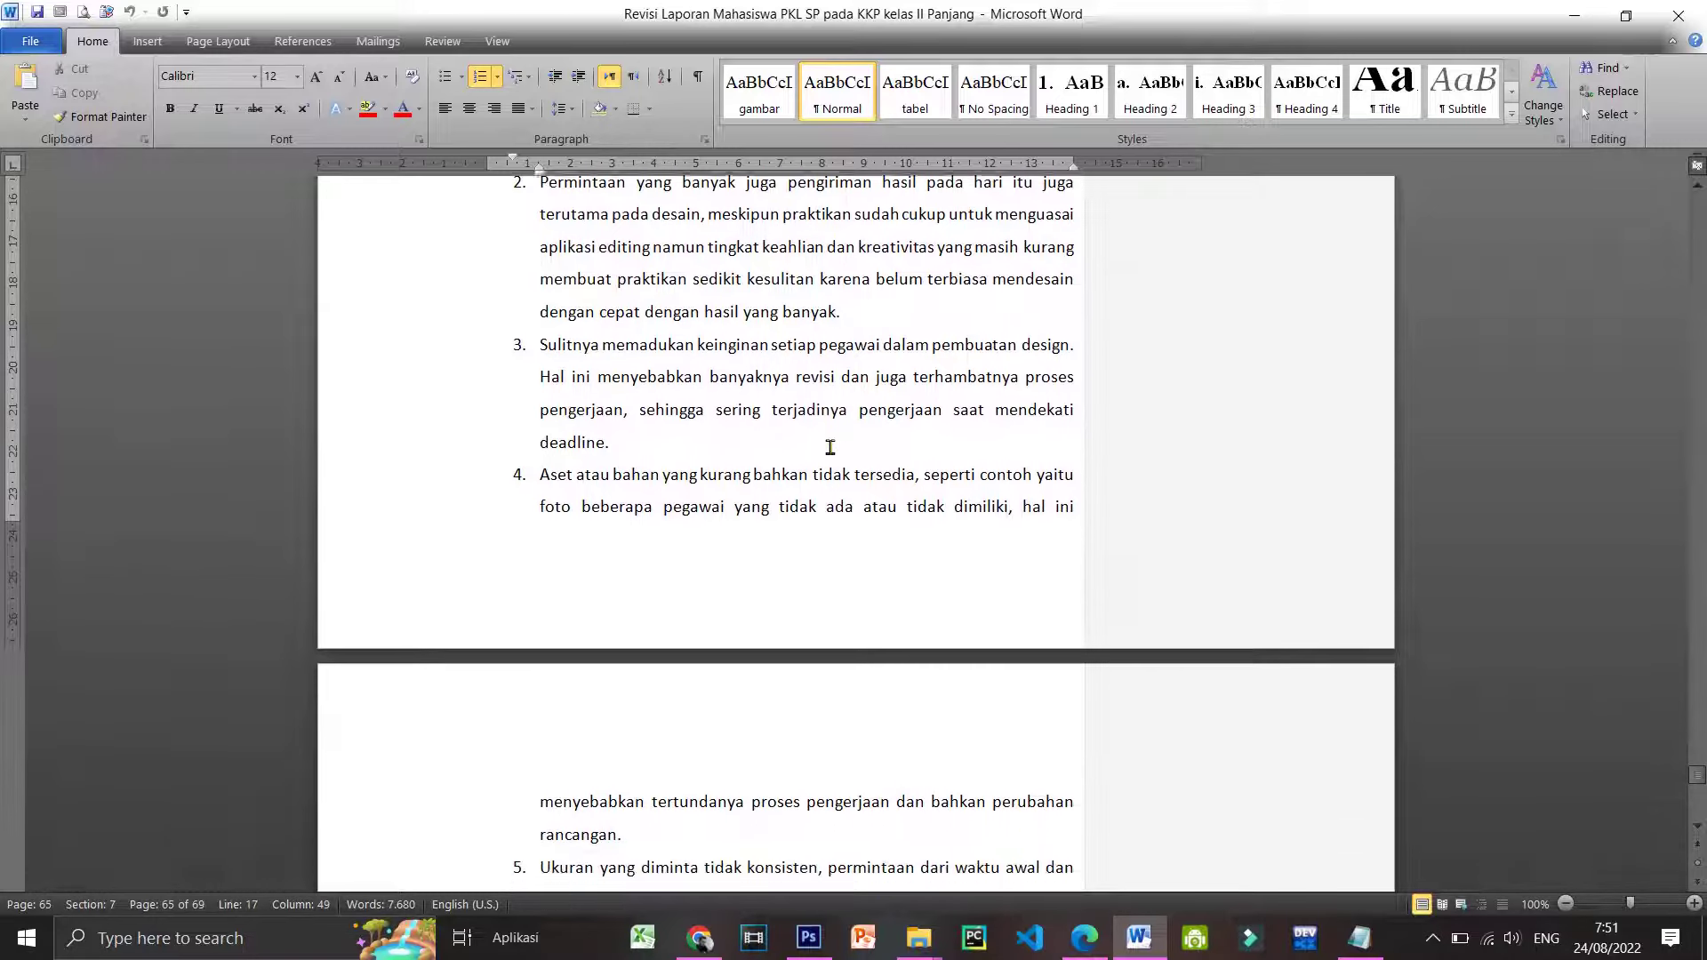
pyautogui.scroll(-2, 830, 449)
pyautogui.scroll(-5, 830, 449)
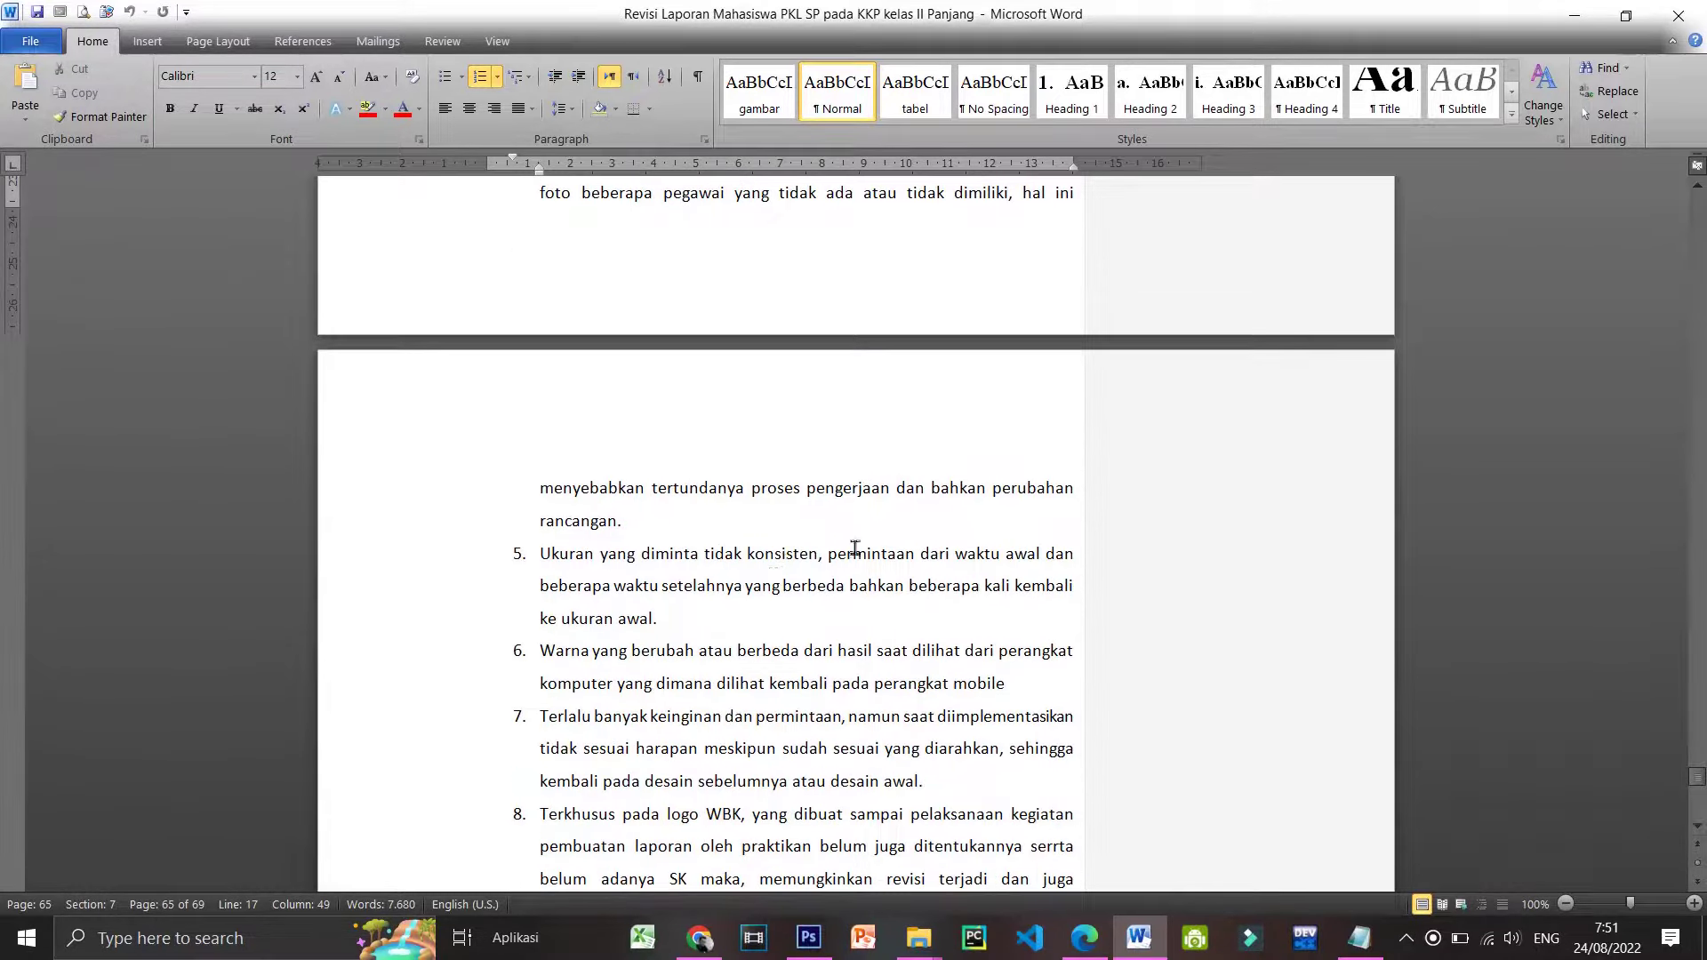
pyautogui.scroll(4, 767, 582)
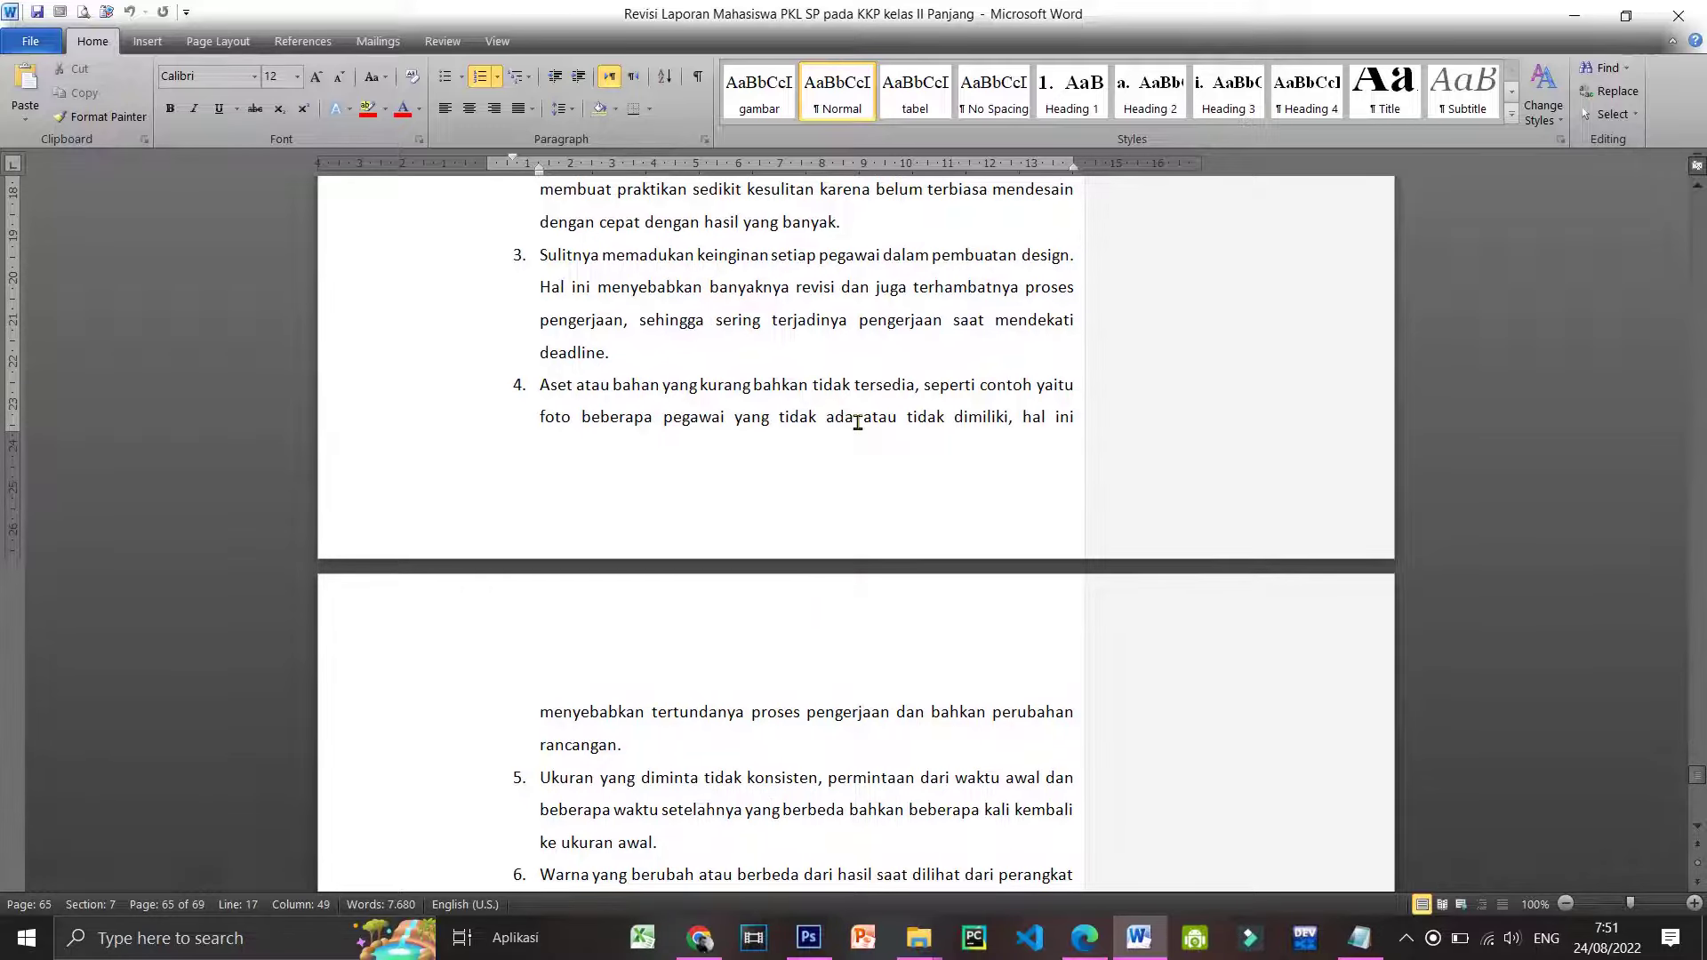
pyautogui.scroll(5, 857, 422)
pyautogui.scroll(2, 857, 423)
pyautogui.scroll(3, 857, 422)
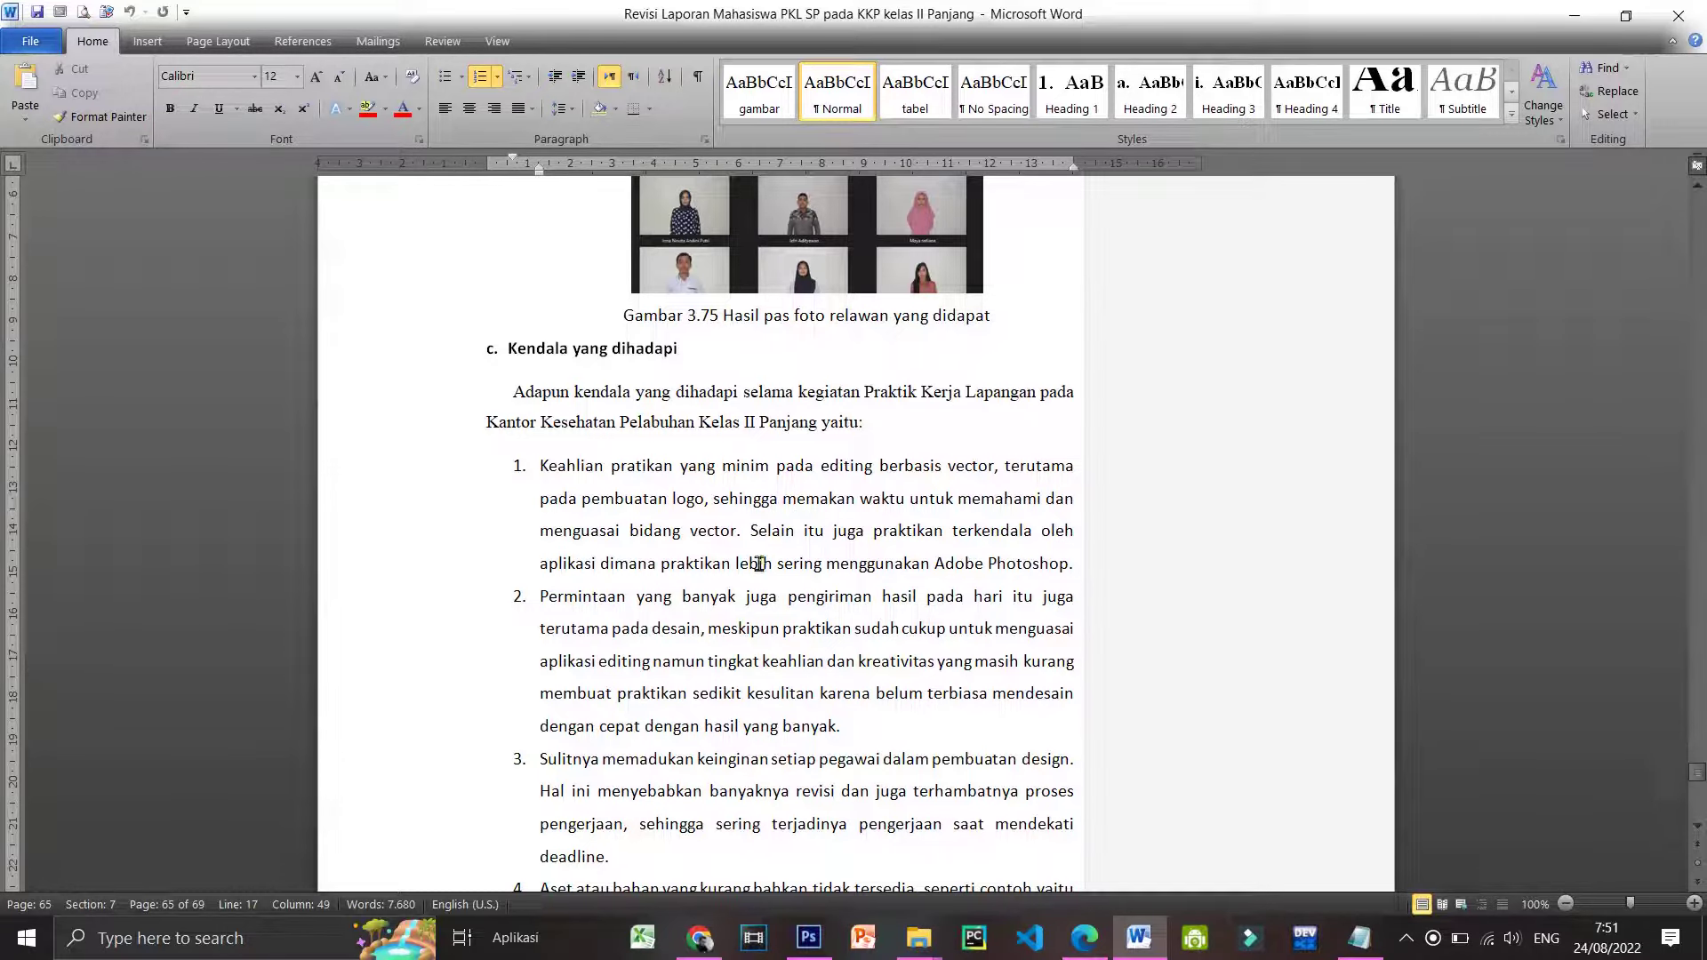
pyautogui.scroll(-3, 798, 606)
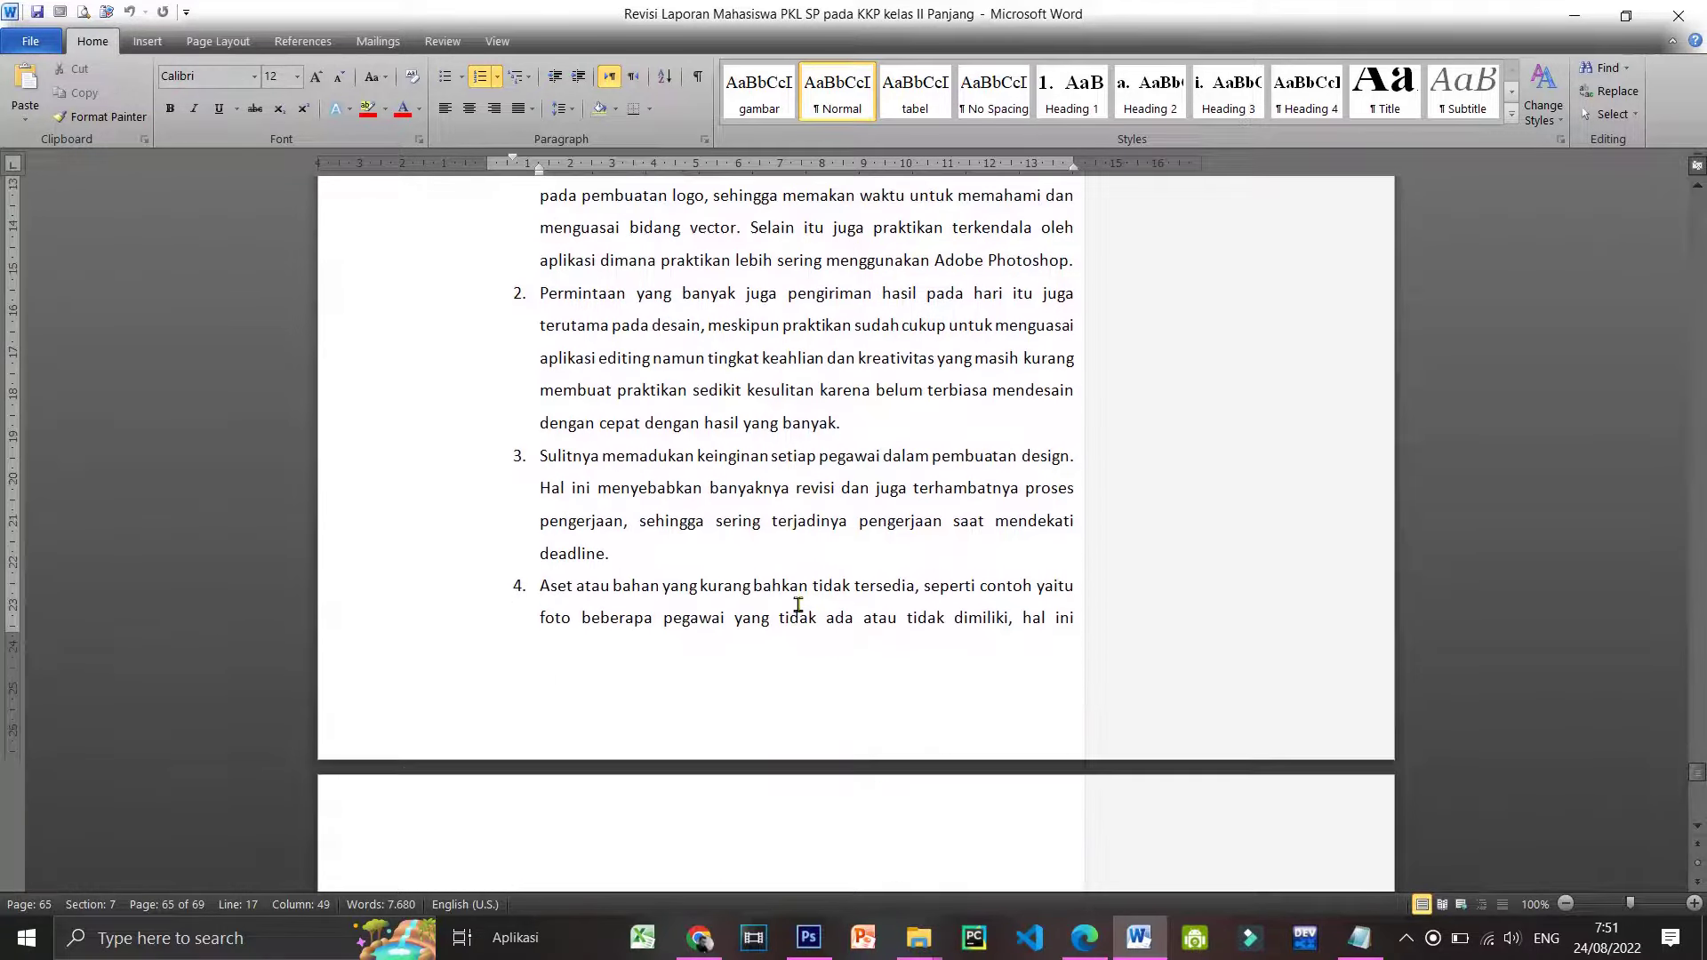
pyautogui.scroll(-4, 798, 606)
pyautogui.scroll(-2, 798, 605)
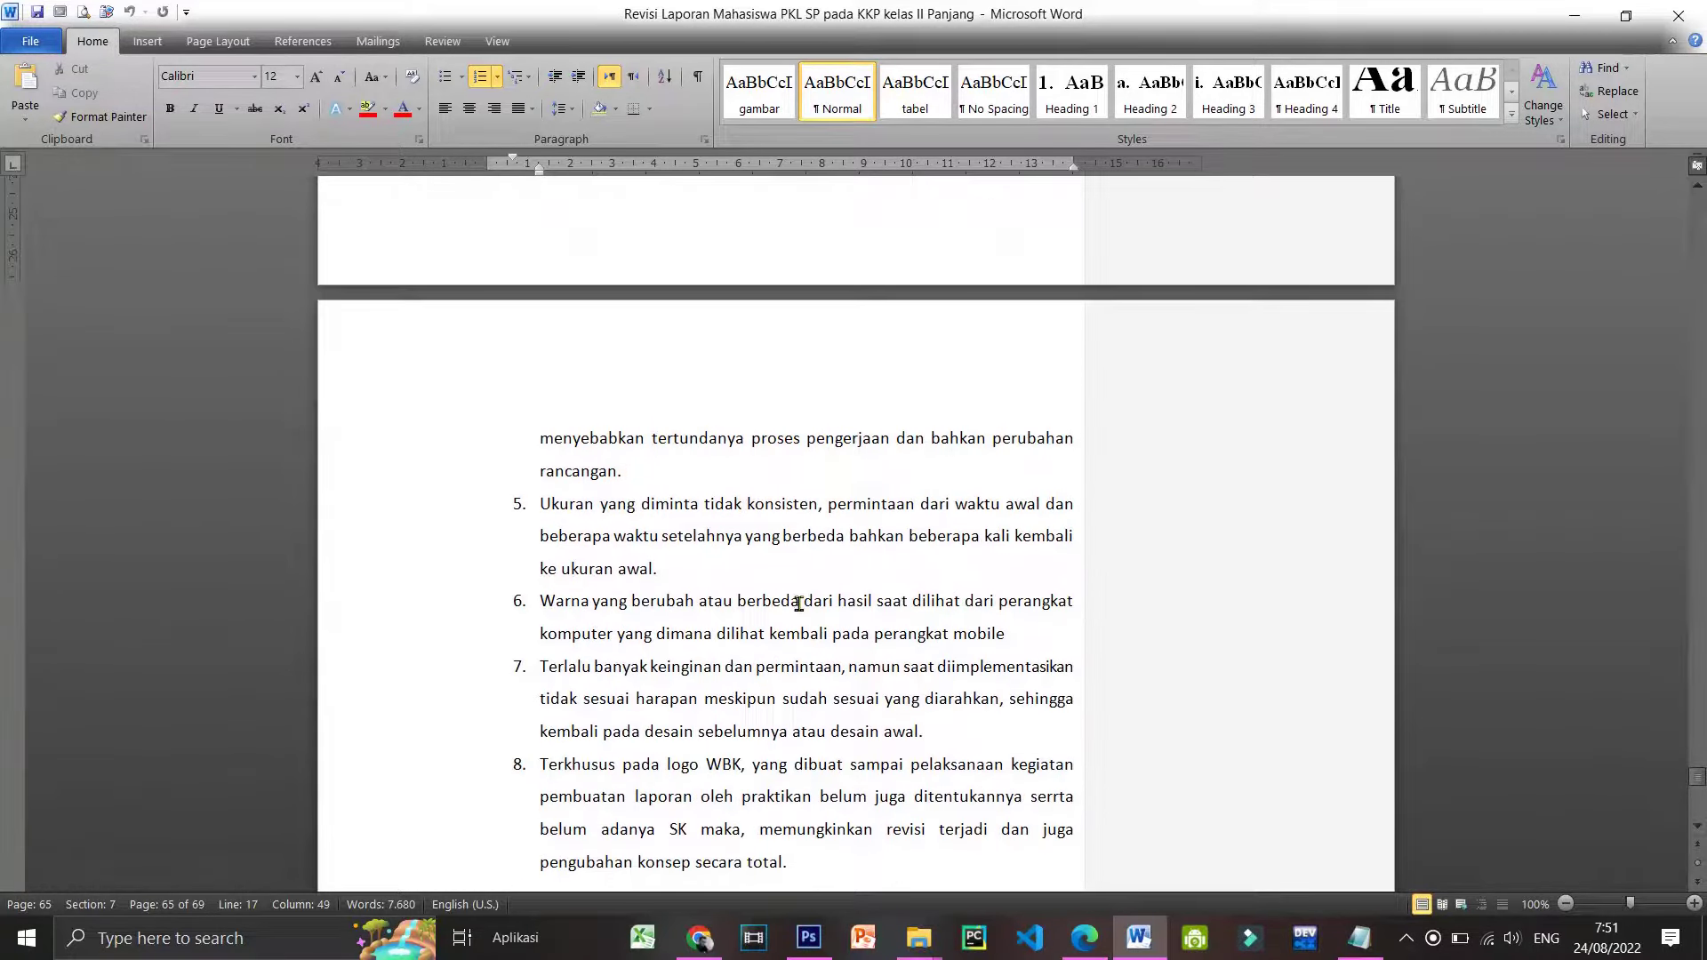
pyautogui.scroll(-2, 799, 603)
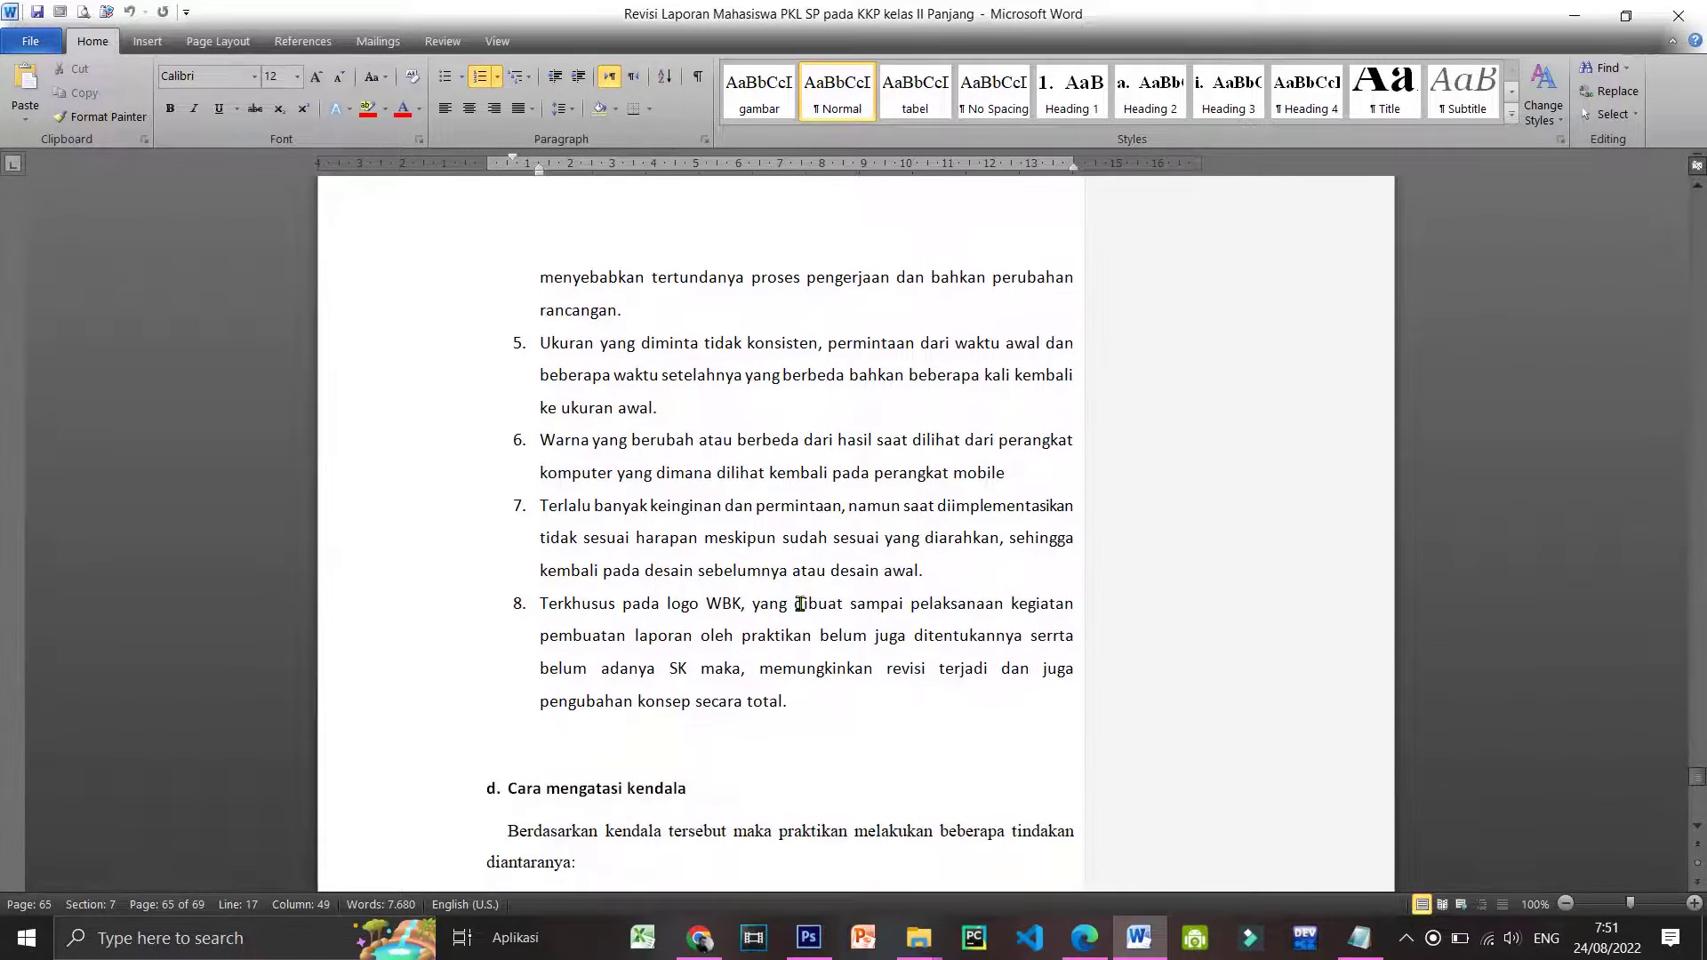
pyautogui.scroll(-3, 800, 604)
pyautogui.scroll(-1, 799, 604)
pyautogui.scroll(-2, 800, 604)
pyautogui.scroll(1, 799, 604)
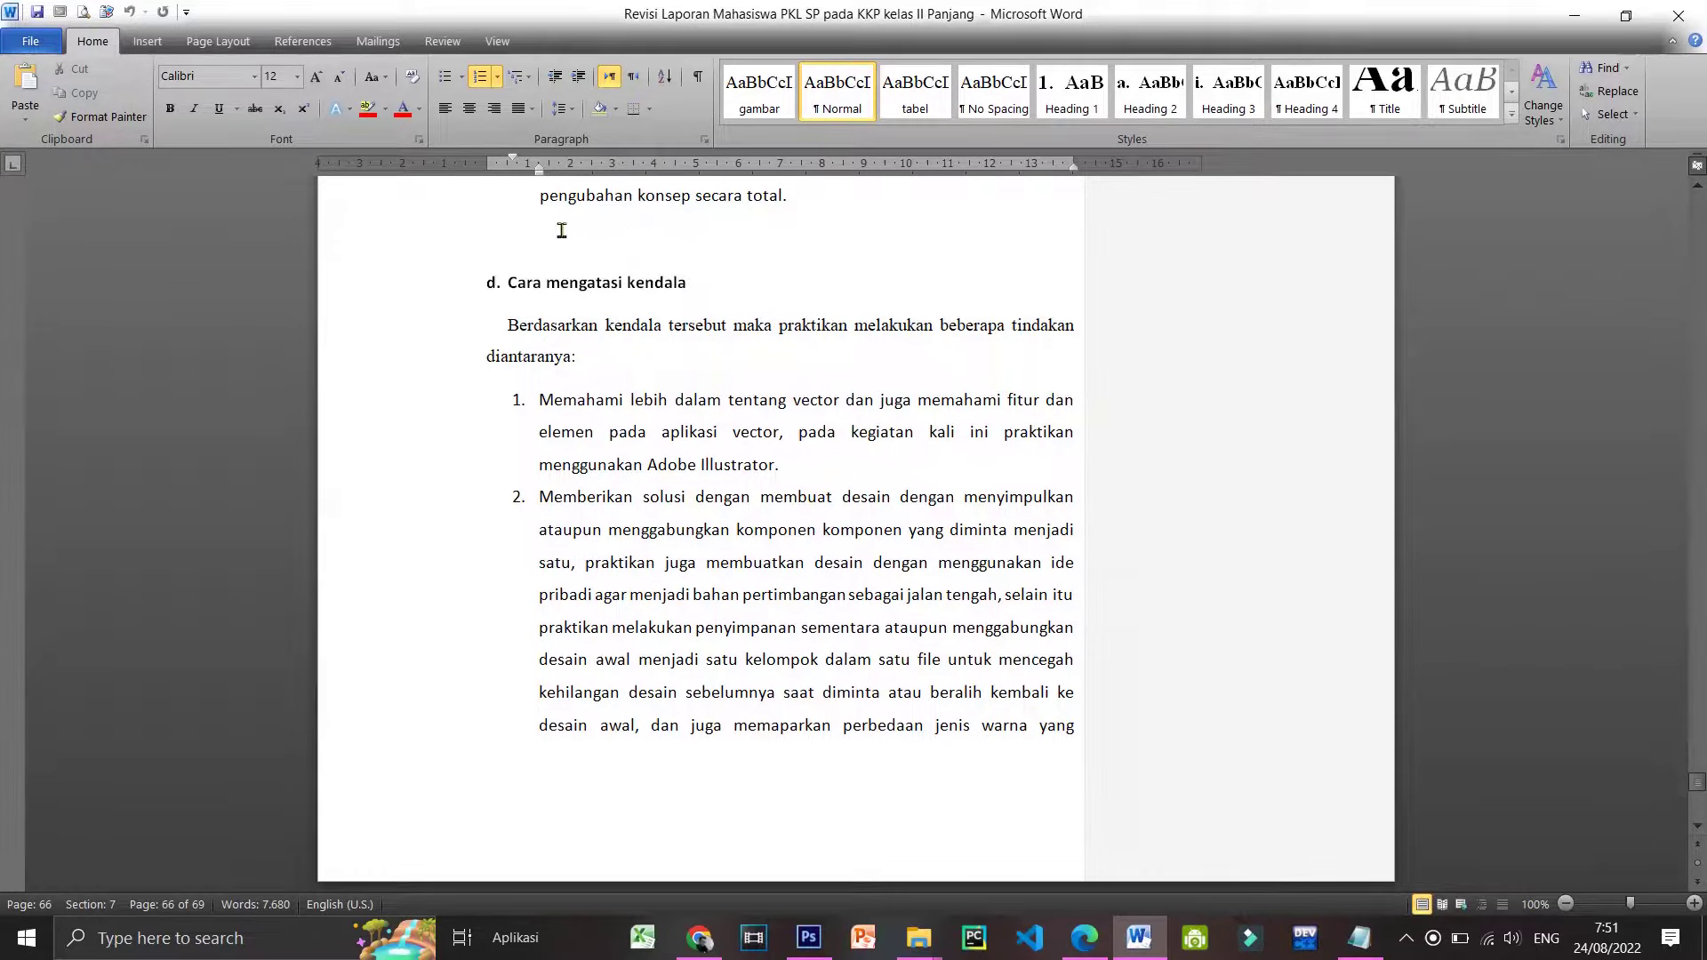
pyautogui.scroll(-1, 667, 618)
pyautogui.scroll(3, 667, 618)
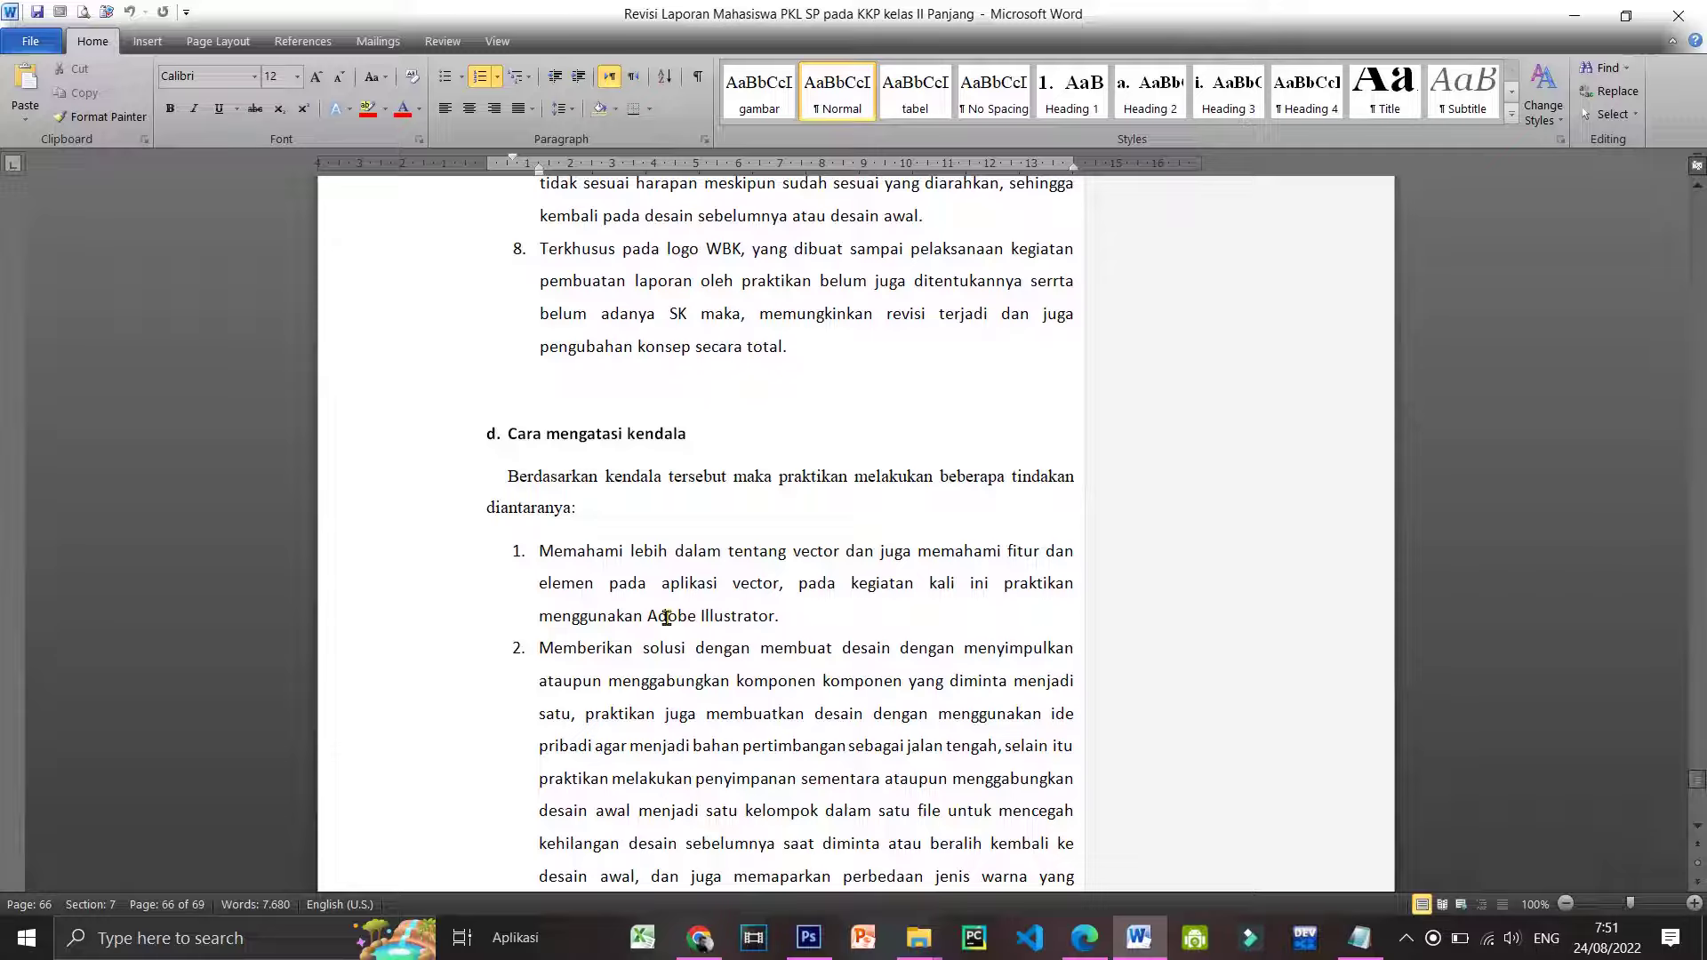
pyautogui.click(667, 616)
# Place the cursor in item 6 on page 66
pyautogui.scroll(-4, 915, 498)
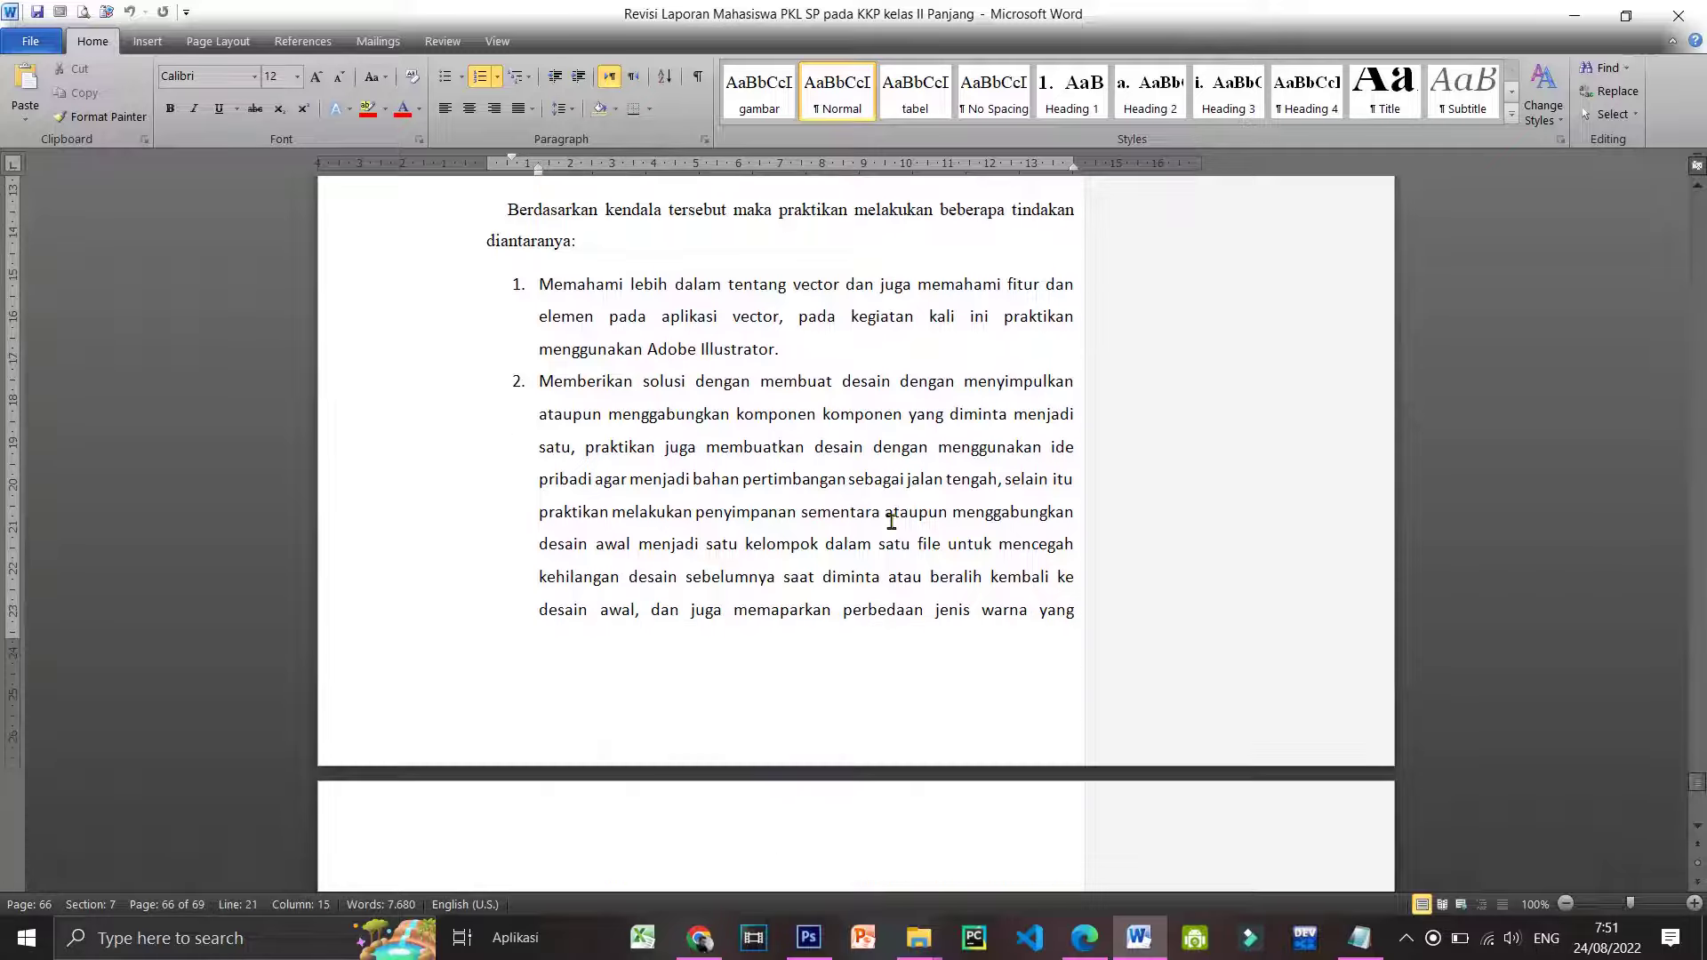
pyautogui.scroll(-1, 892, 522)
pyautogui.scroll(-1, 892, 522)
pyautogui.scroll(-3, 892, 522)
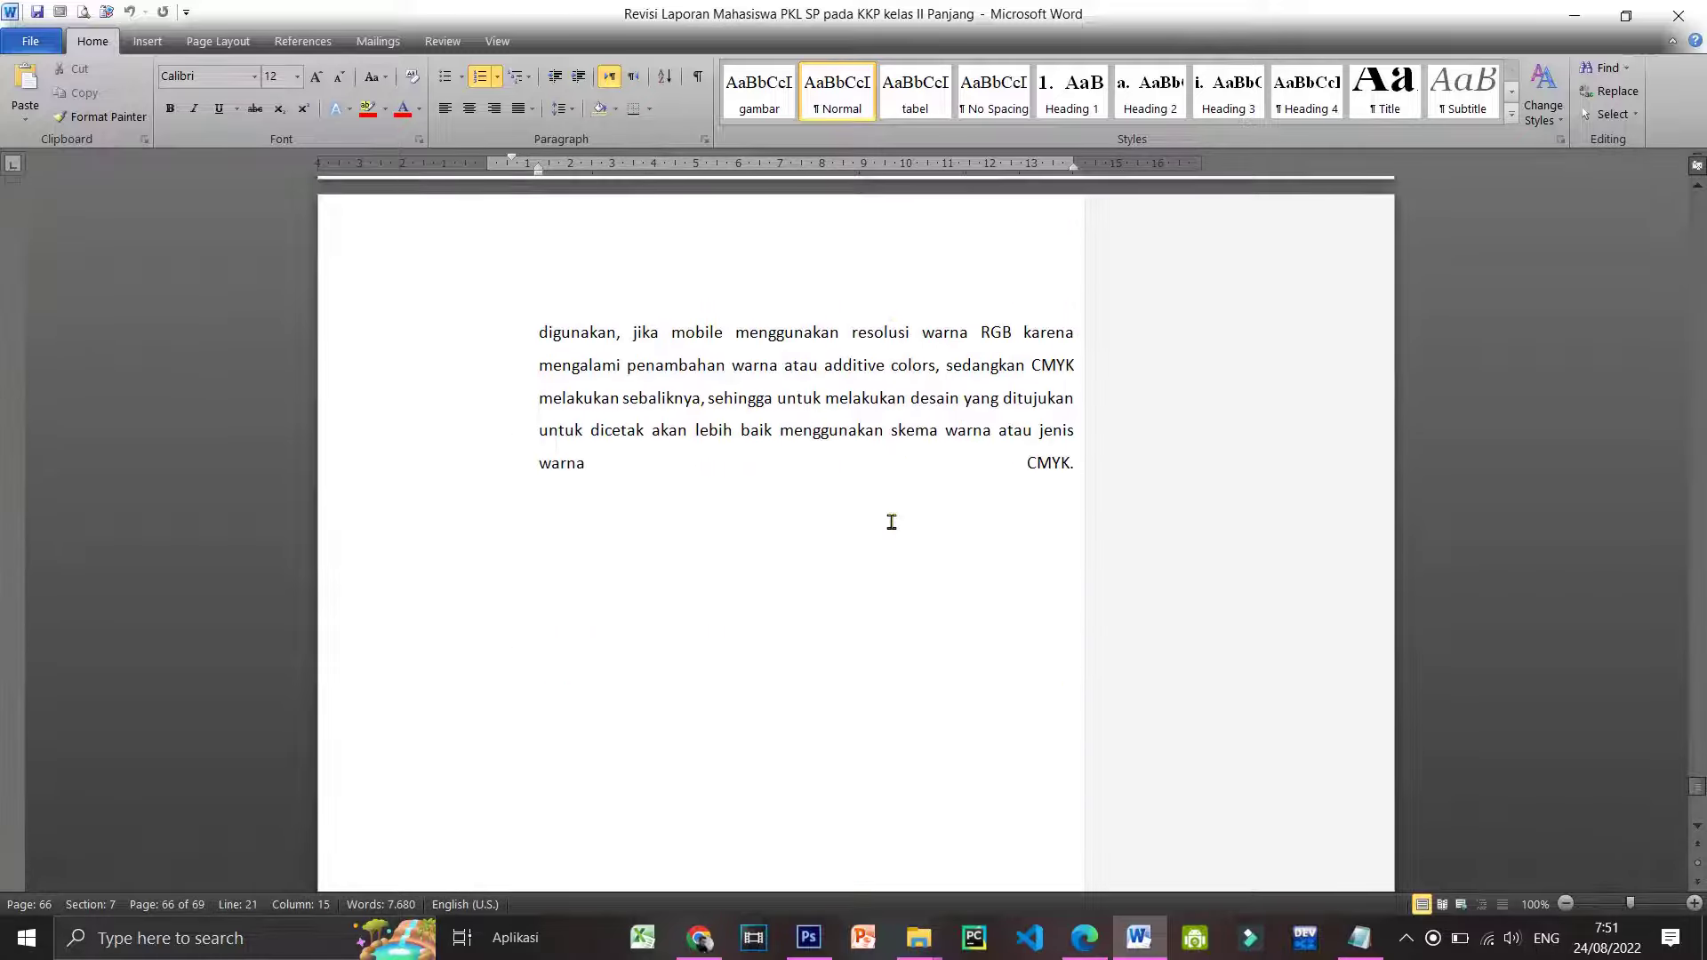
pyautogui.scroll(3, 892, 522)
pyautogui.scroll(3, 892, 522)
pyautogui.scroll(3, 892, 522)
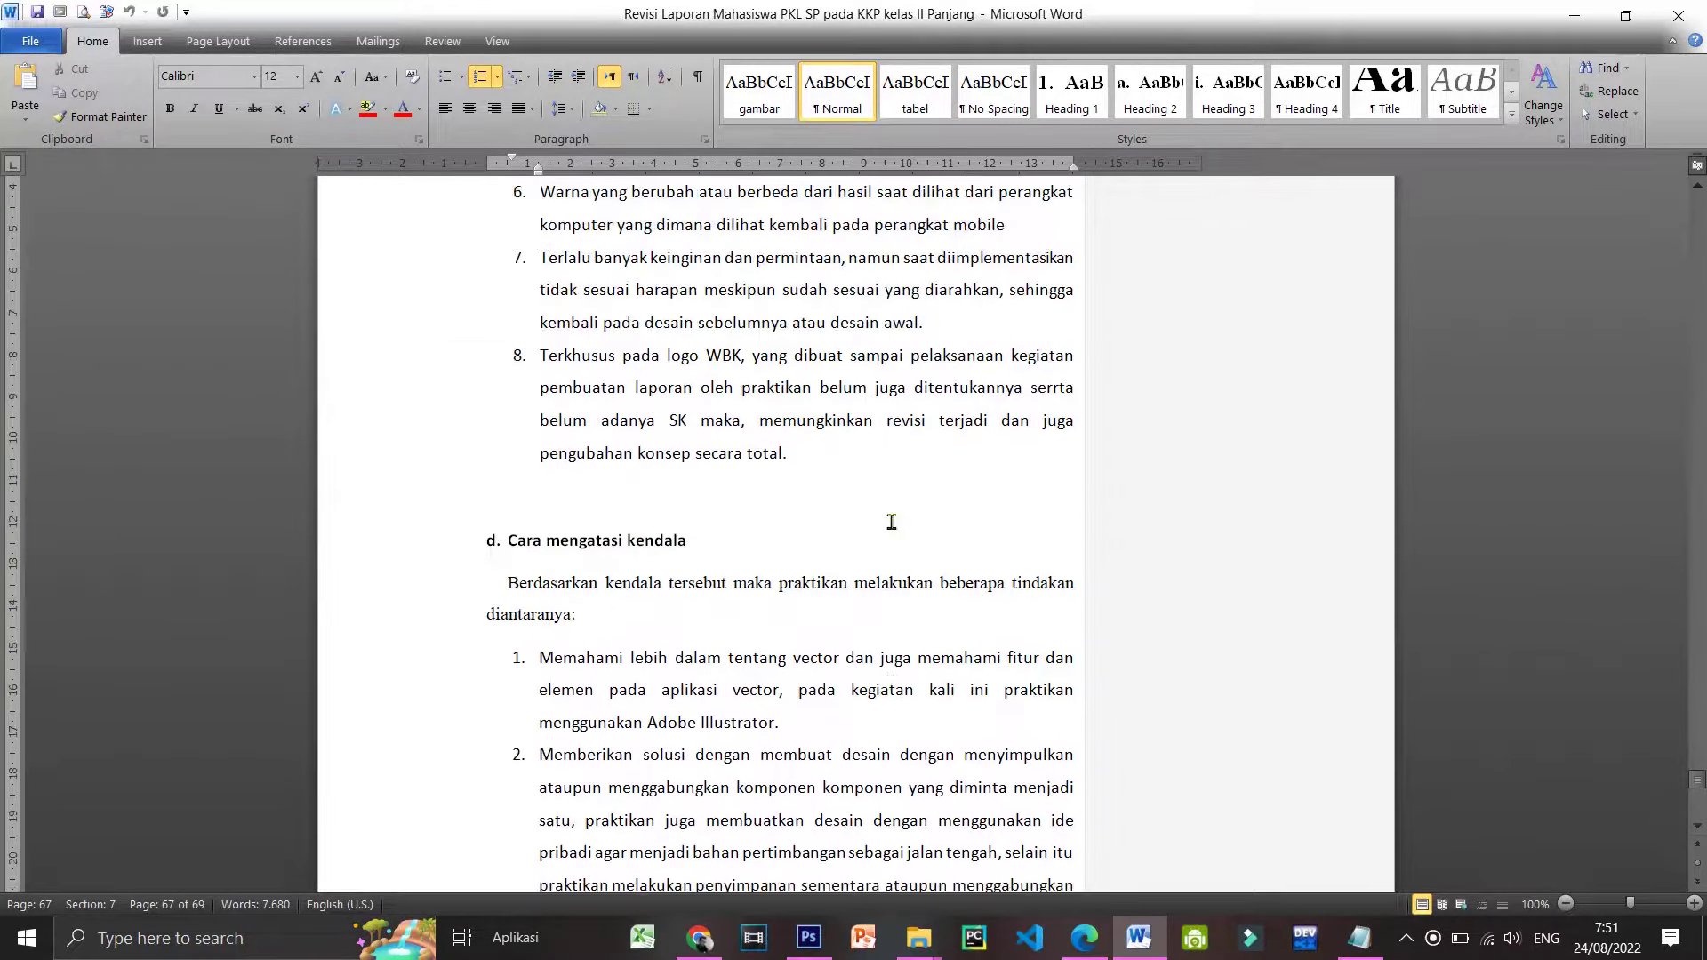
pyautogui.scroll(4, 892, 522)
pyautogui.scroll(1, 889, 520)
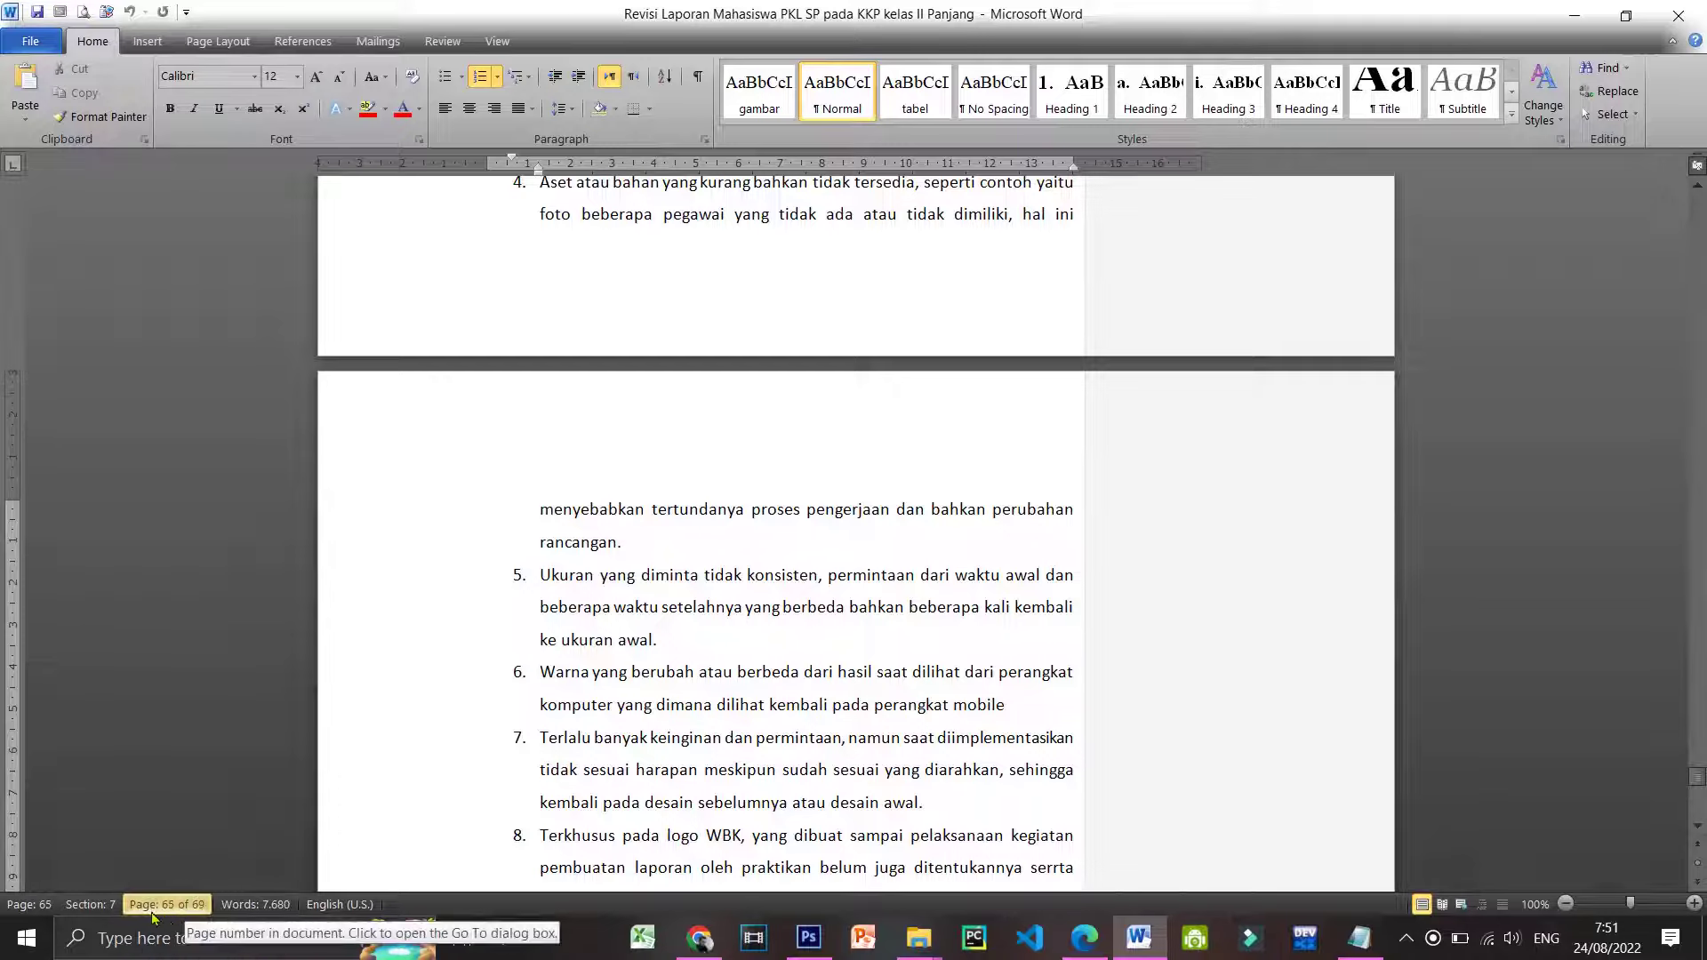
pyautogui.click(667, 672)
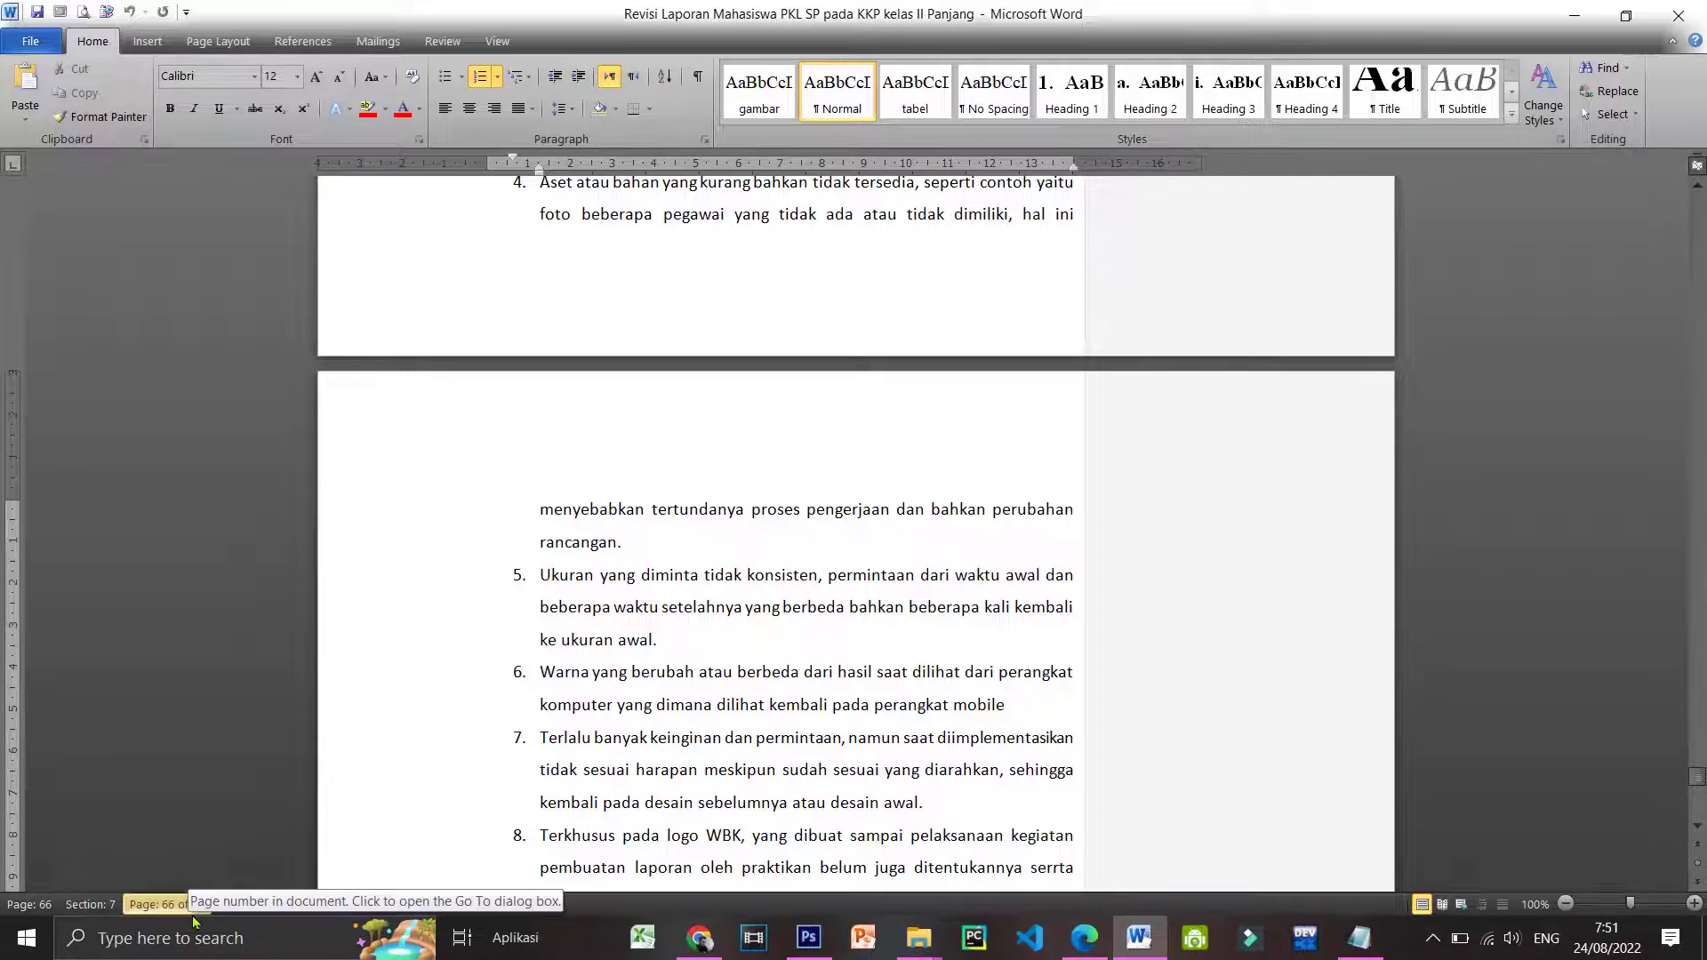
# Move up to page 63 and place the cursor before 'melakukan' in the Seleksi Relawan paragraph
pyautogui.scroll(4, 872, 580)
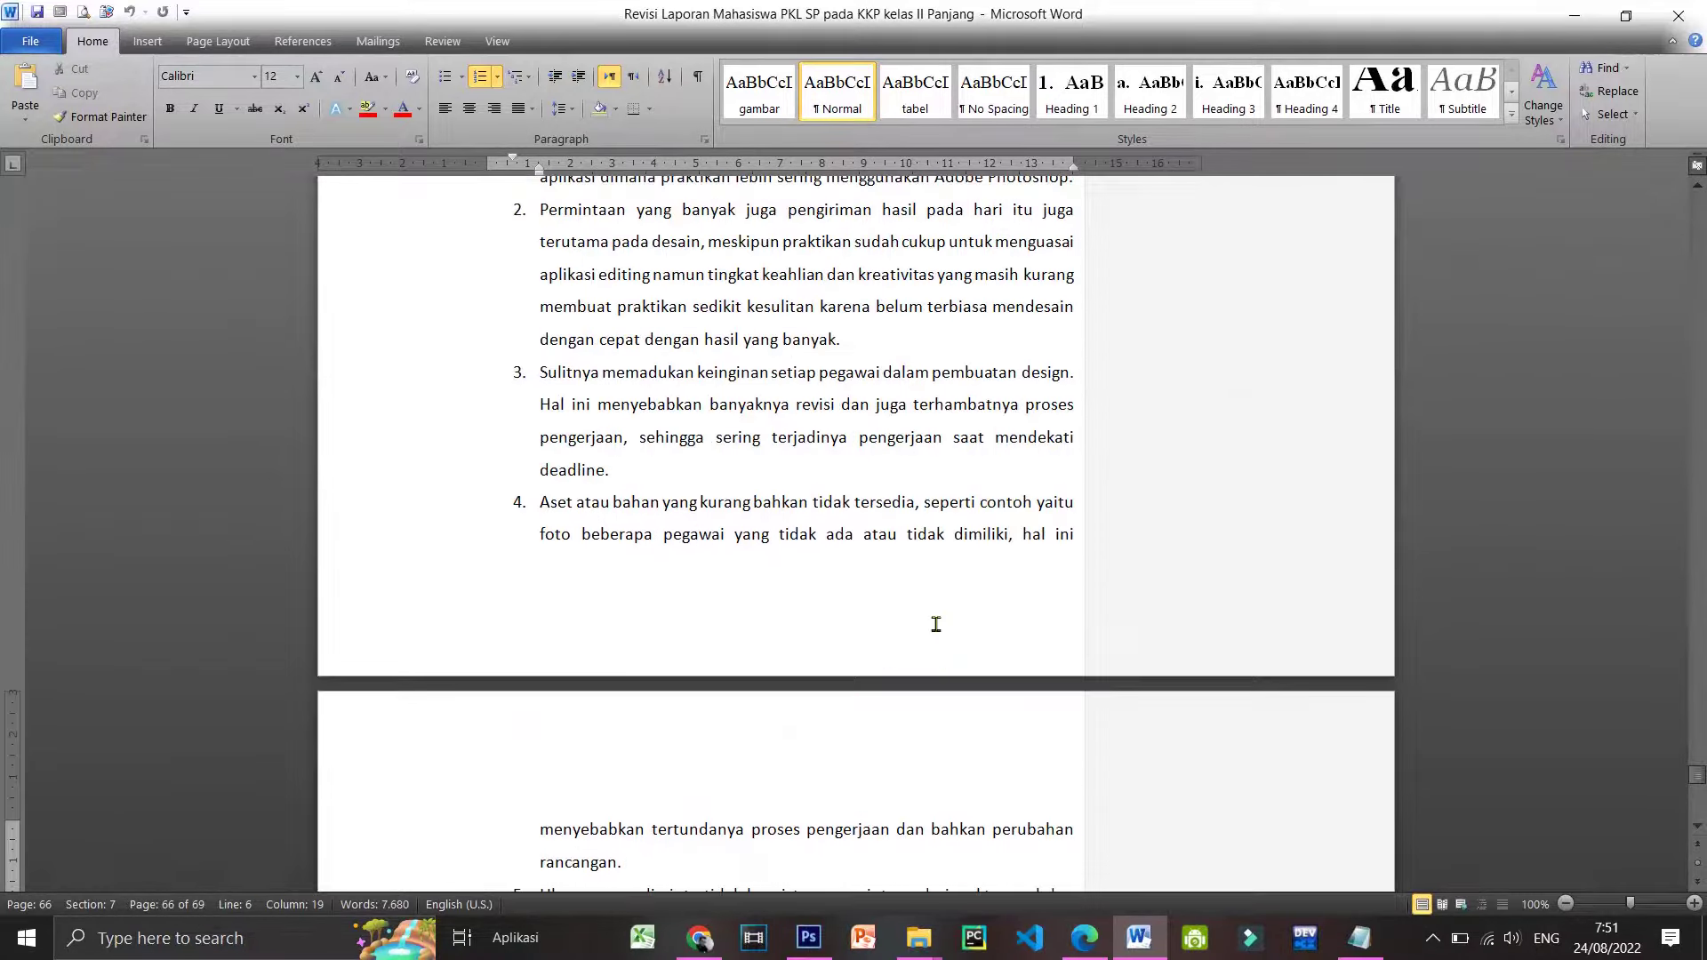
pyautogui.scroll(3, 935, 624)
pyautogui.scroll(3, 935, 623)
pyautogui.scroll(3, 936, 624)
pyautogui.scroll(3, 936, 623)
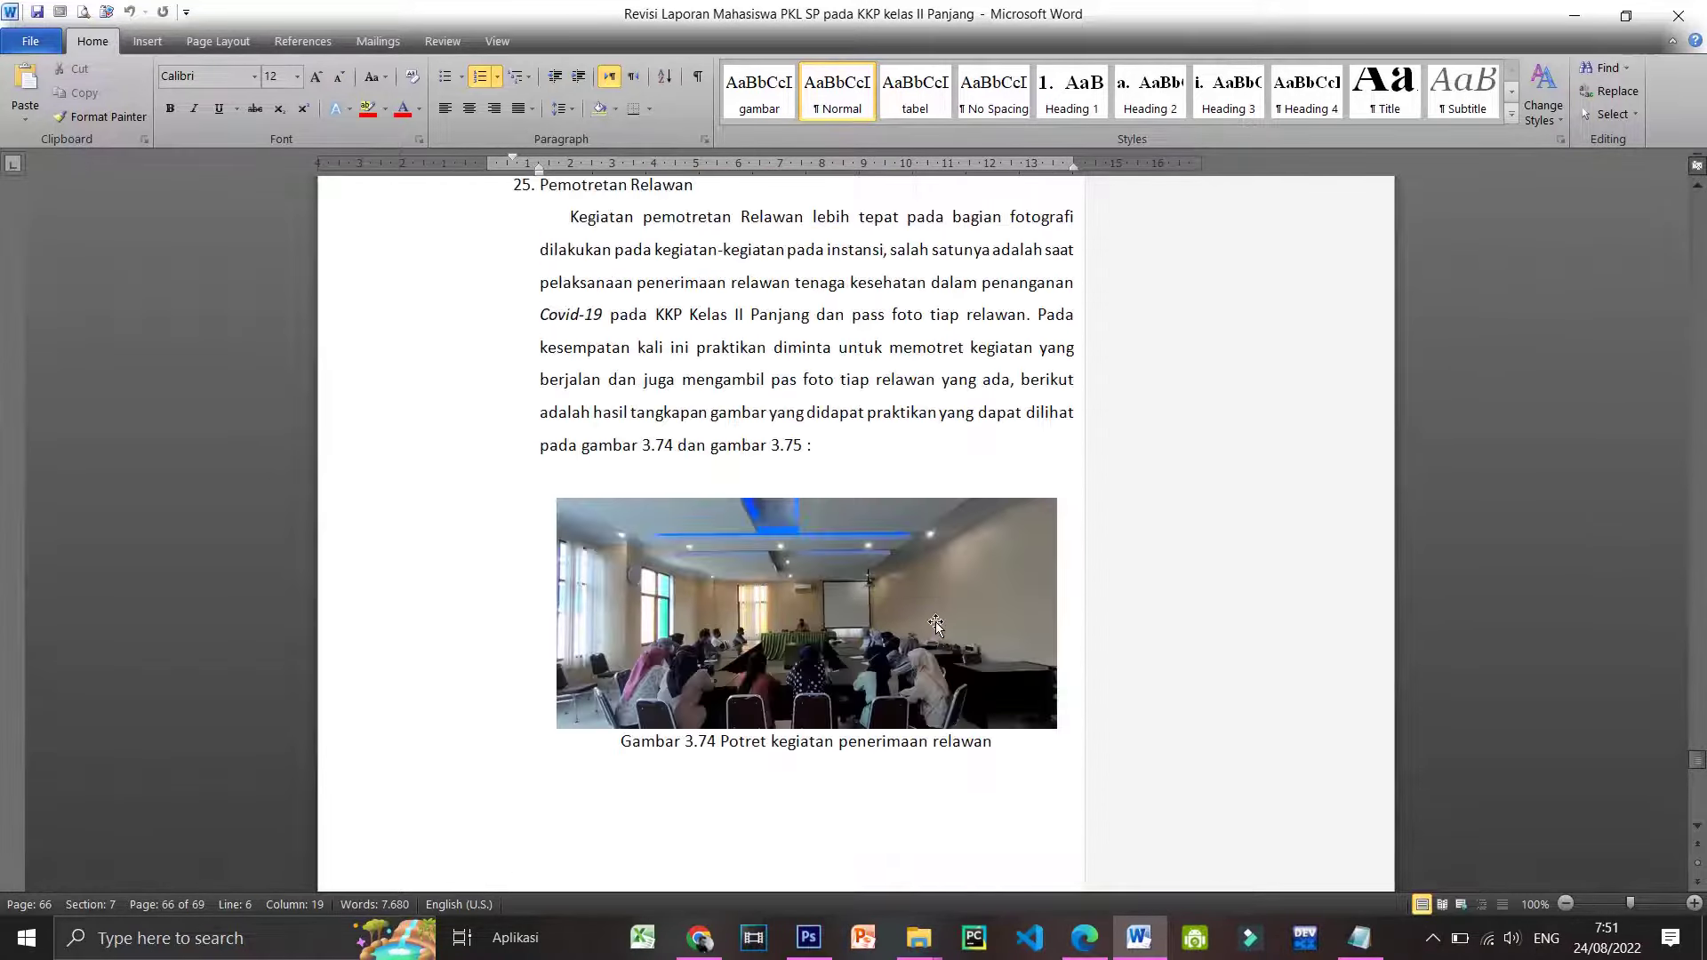
pyautogui.scroll(3, 935, 622)
pyautogui.scroll(3, 936, 622)
pyautogui.scroll(2, 935, 621)
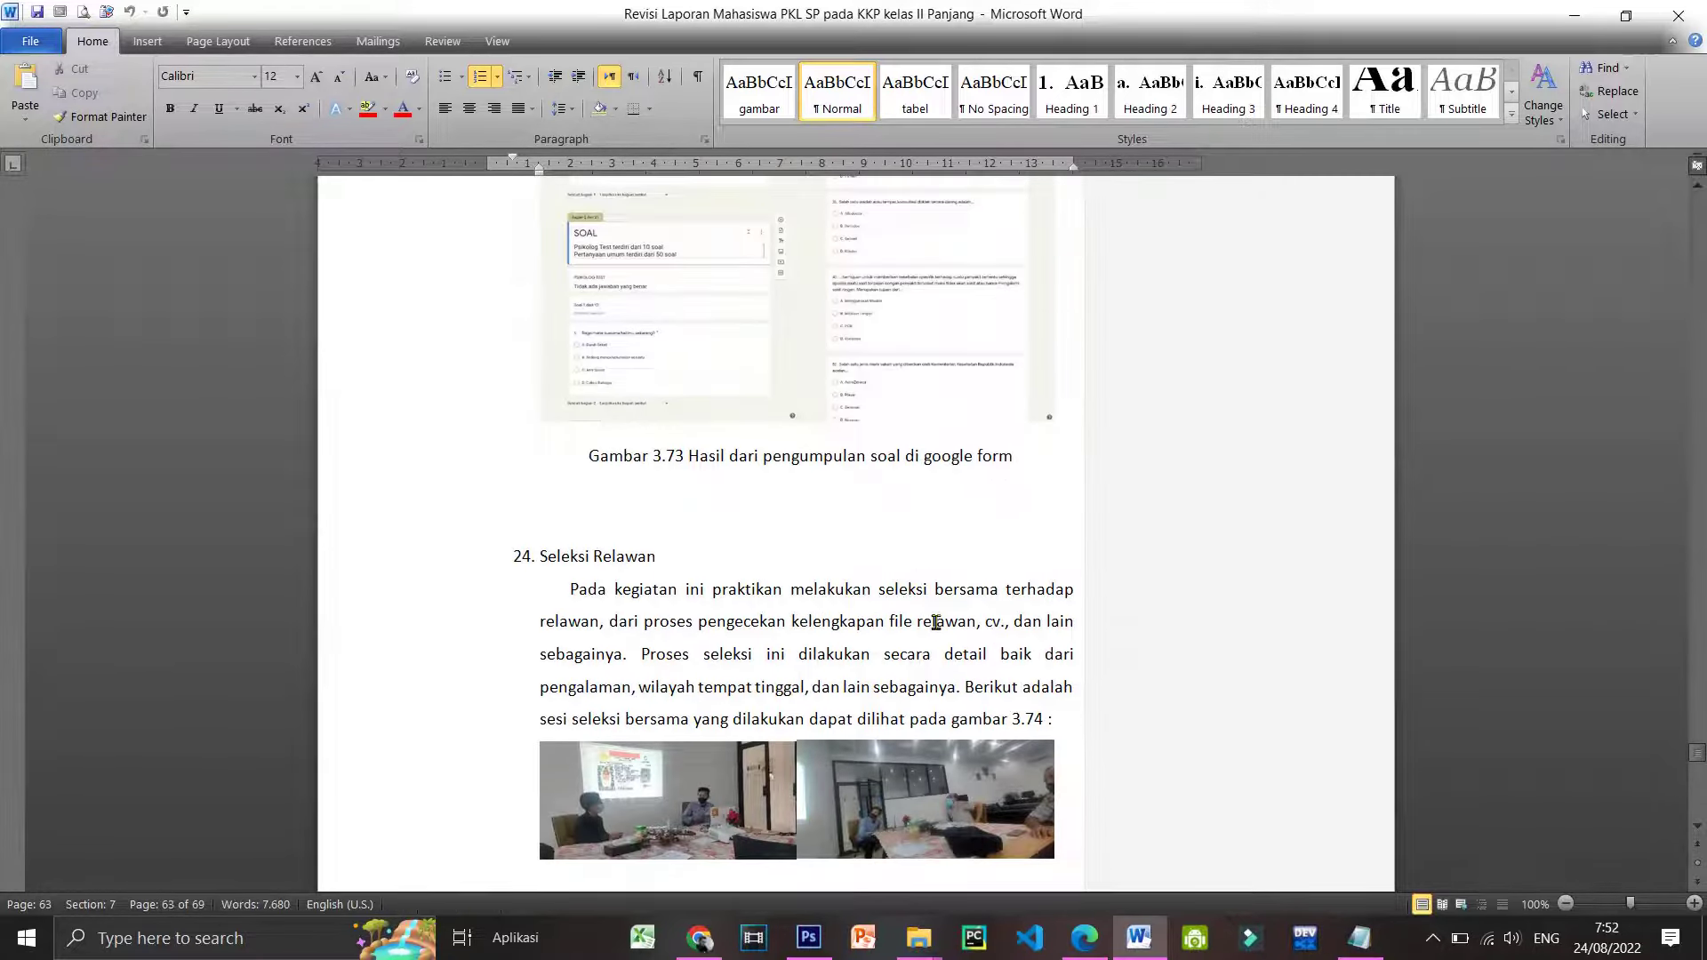
pyautogui.scroll(2, 800, 532)
pyautogui.scroll(-2, 804, 529)
pyautogui.click(796, 587)
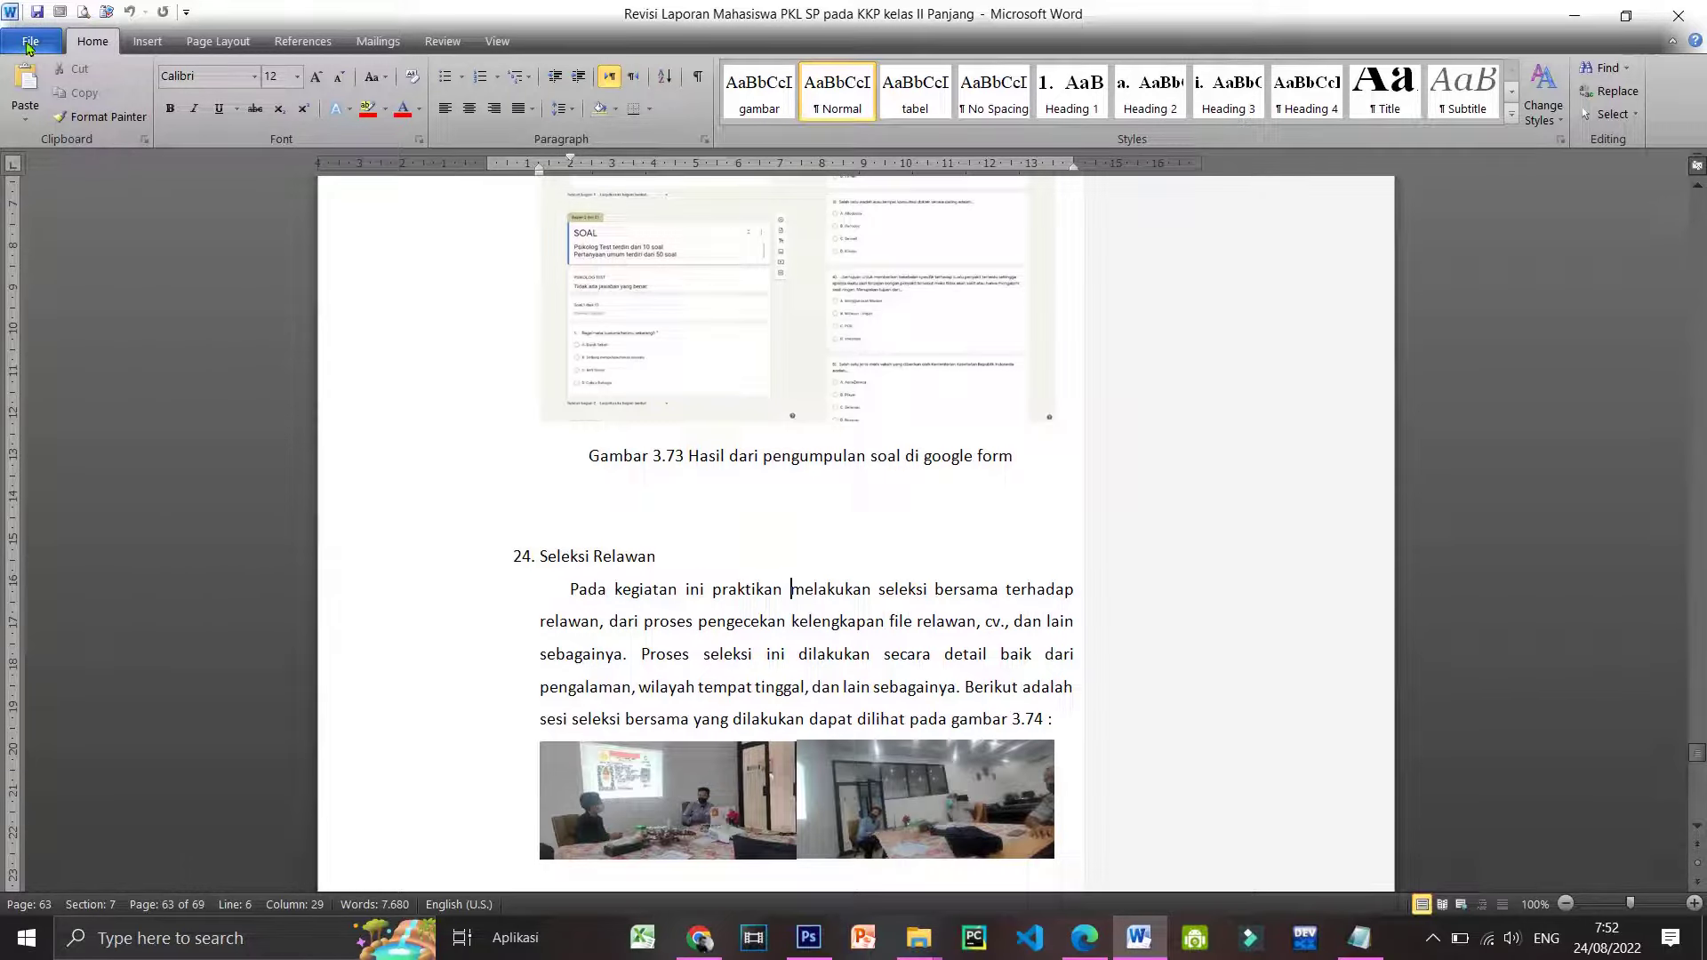
# Open Print from the File backstage, previewing page 63 of 69
pyautogui.click(30, 42)
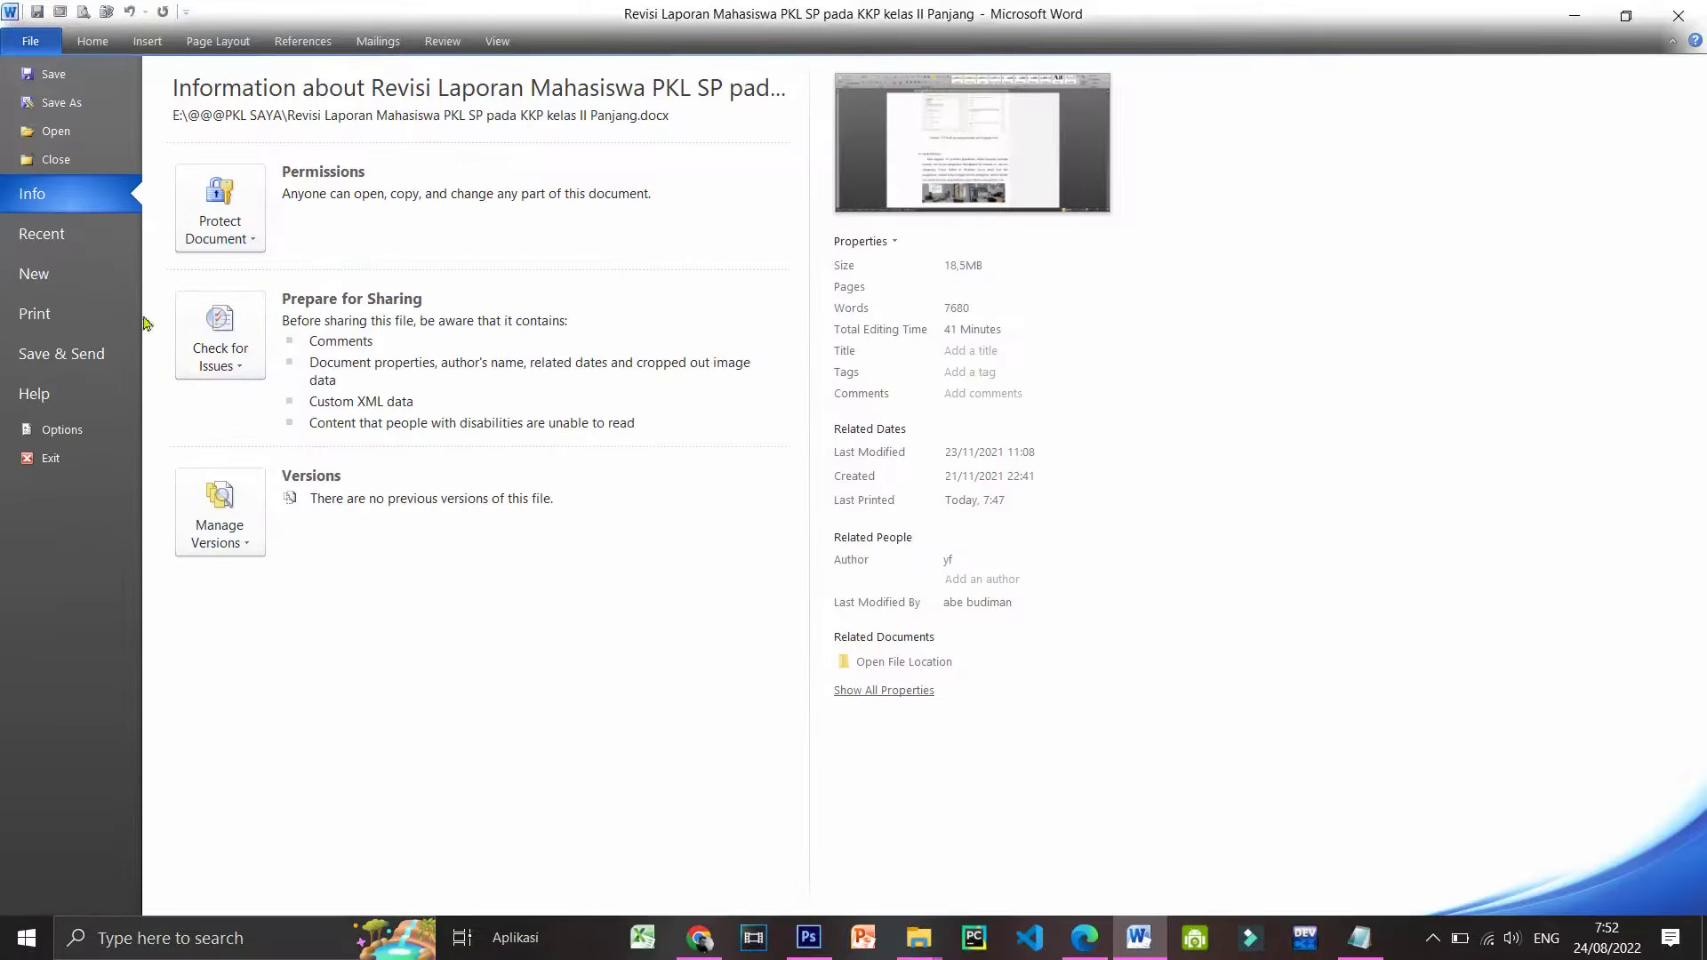
pyautogui.click(55, 325)
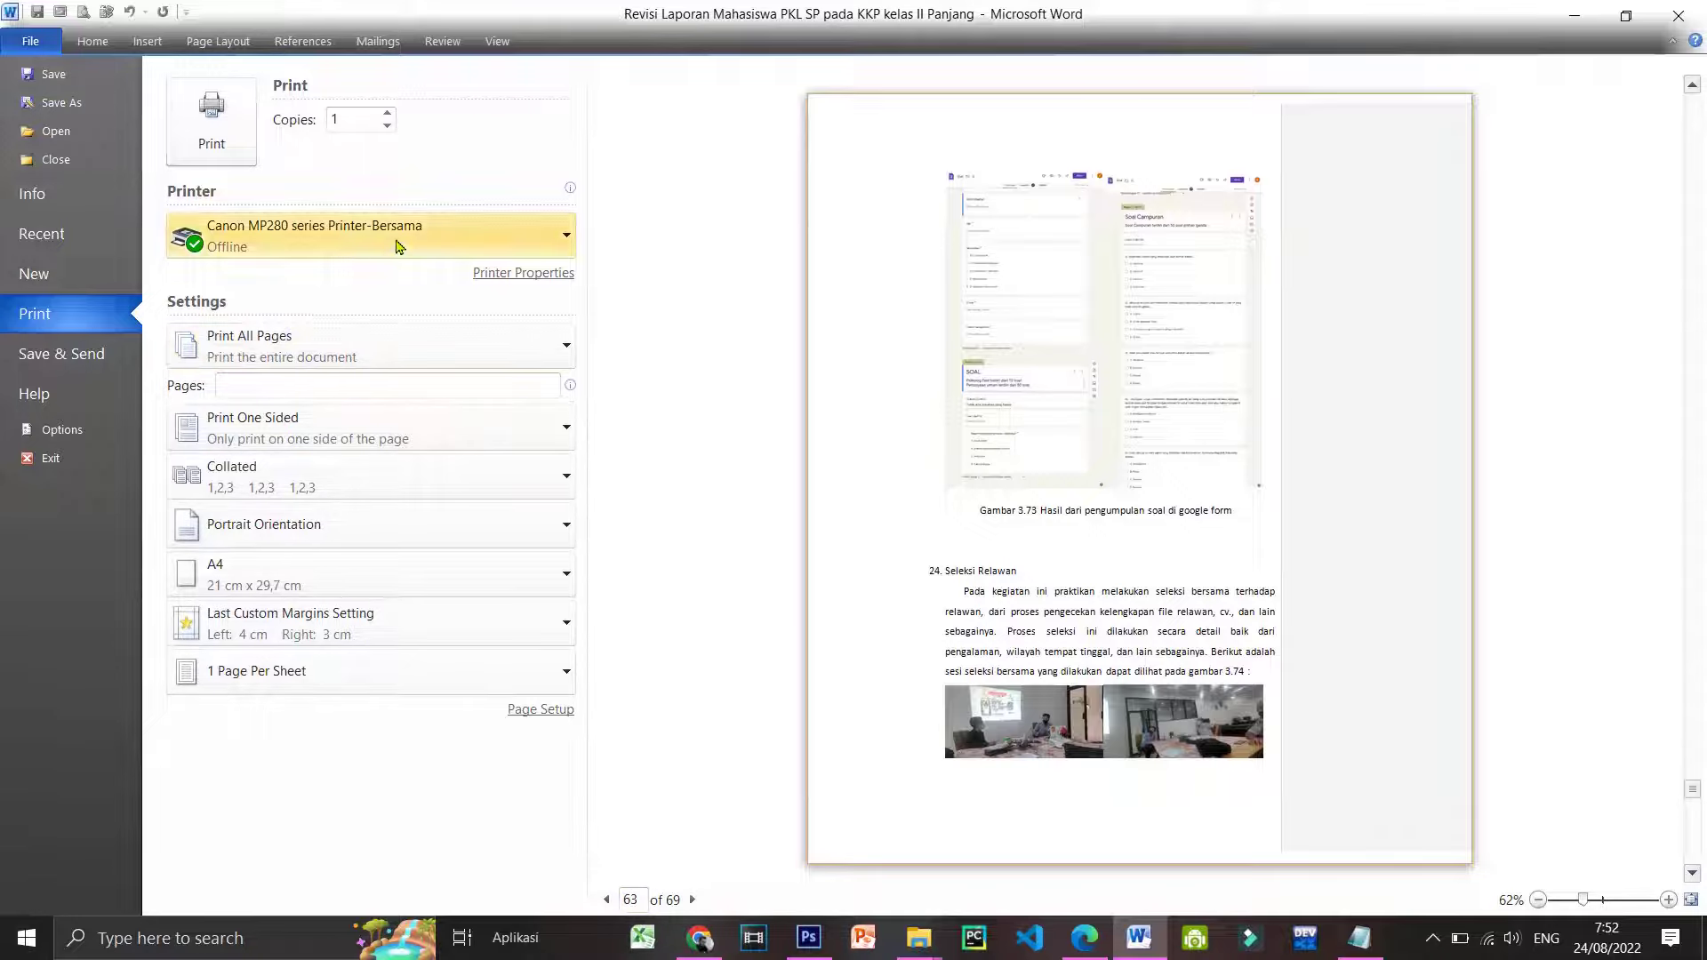
pyautogui.click(565, 237)
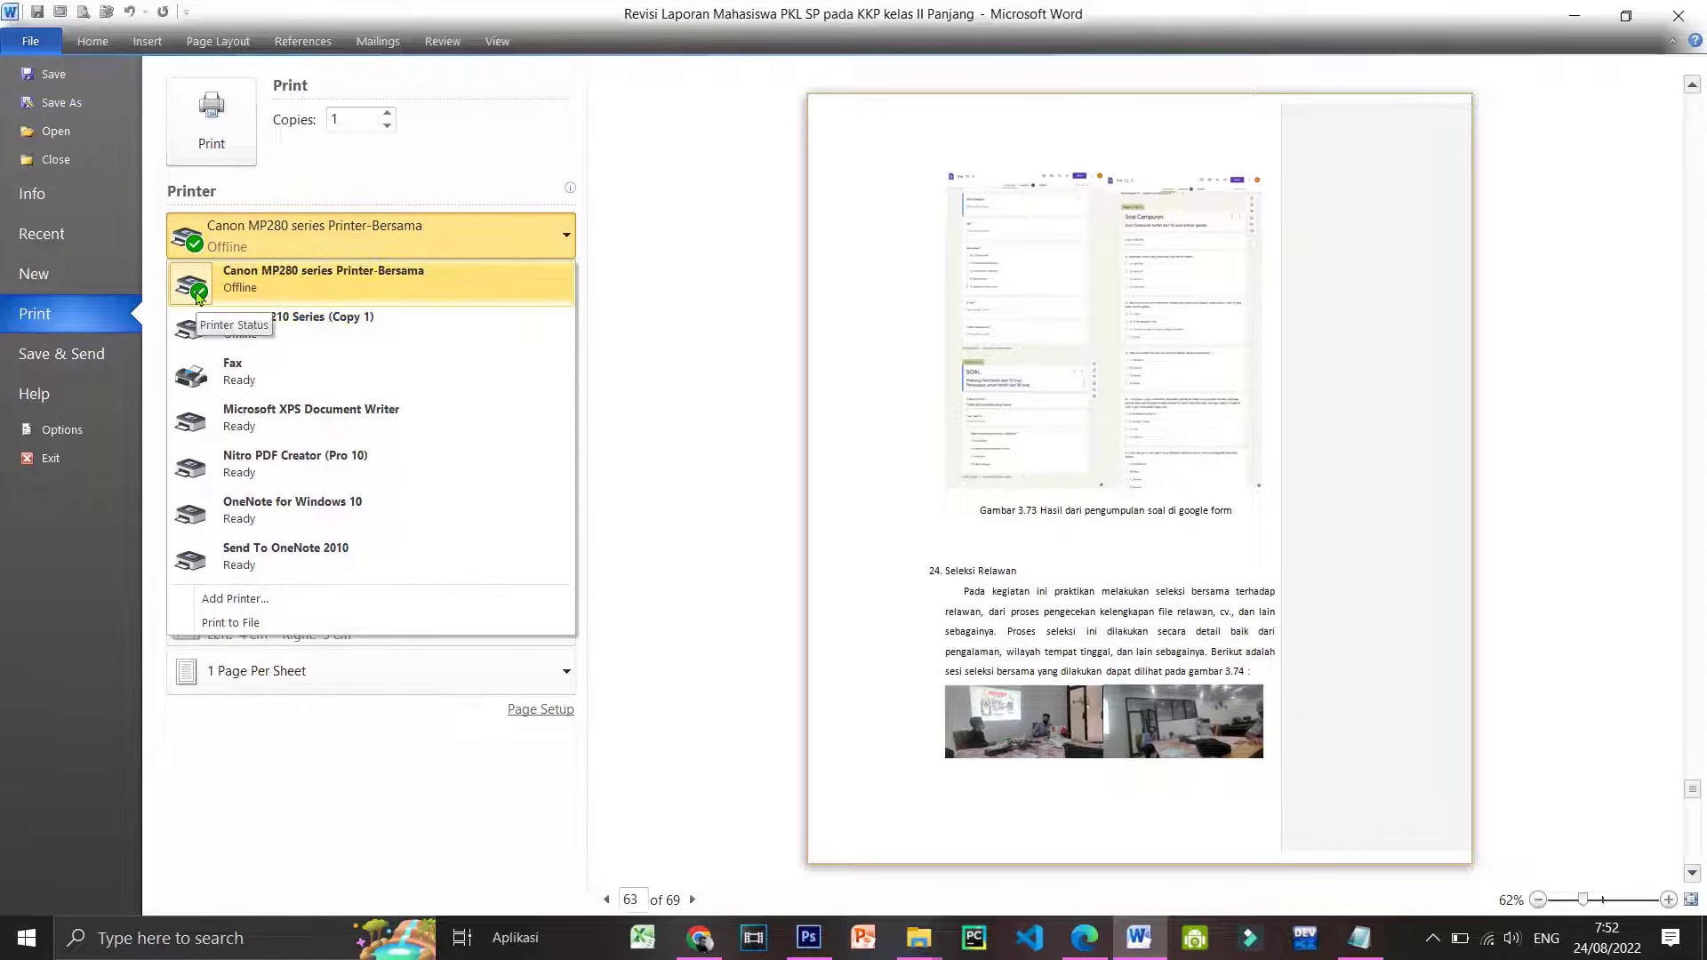
pyautogui.click(693, 182)
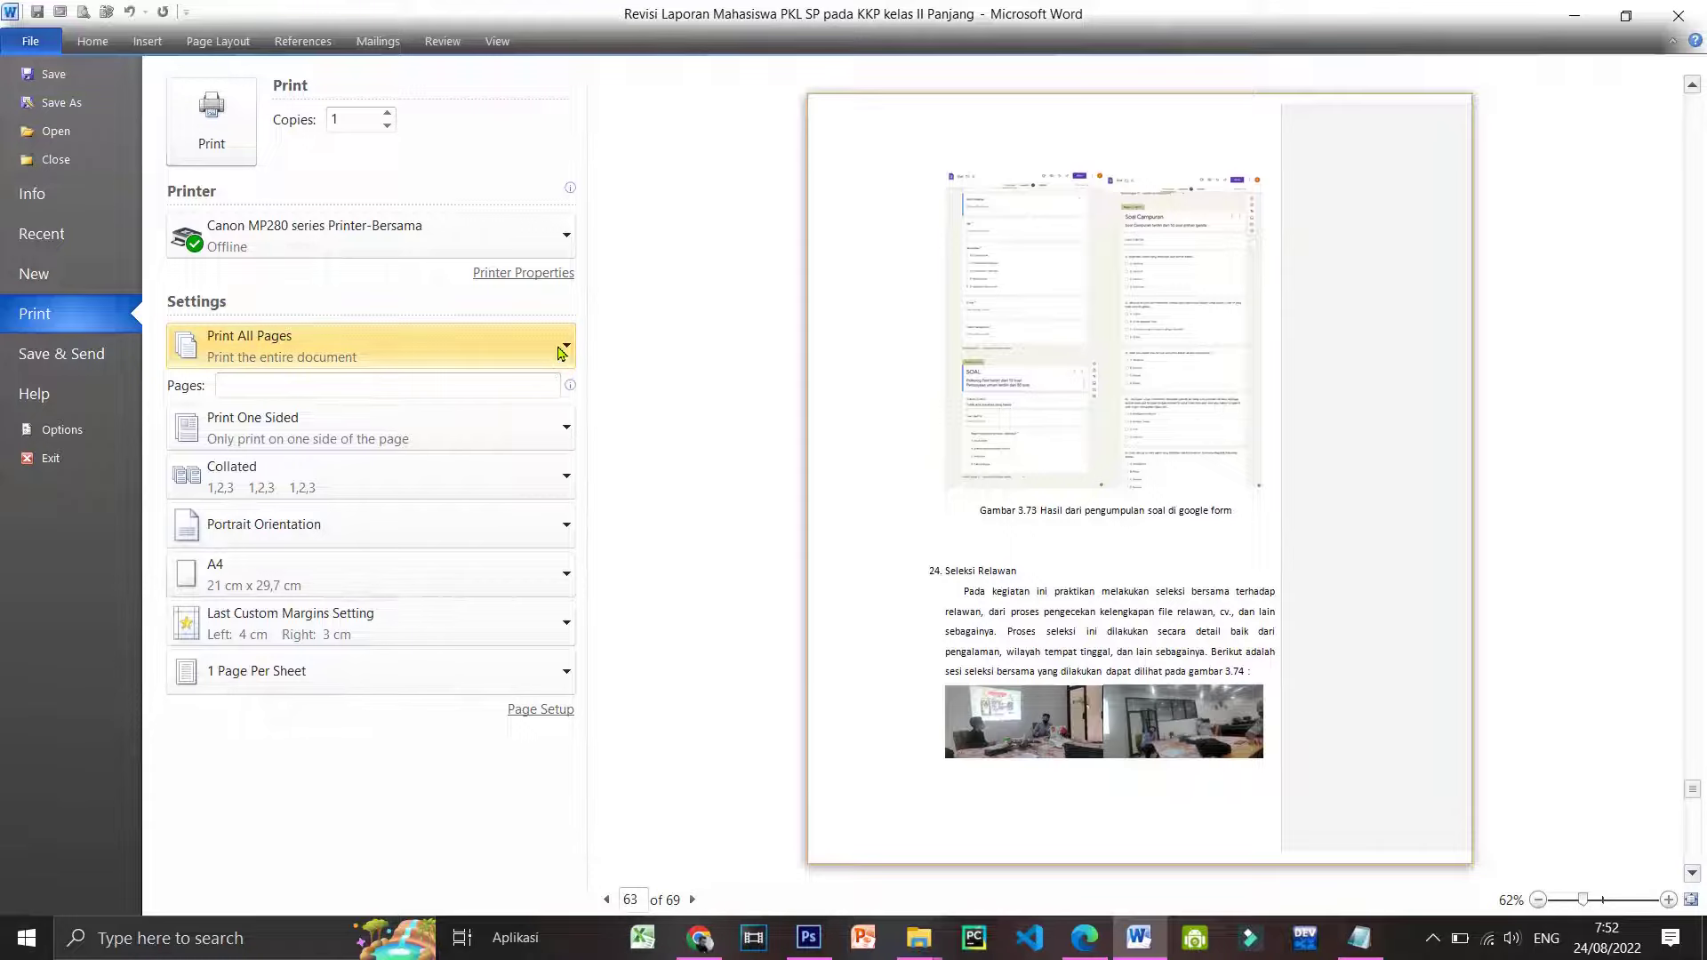
# Set the print range to Print Current Page and put the cursor in the Pages box
pyautogui.click(561, 353)
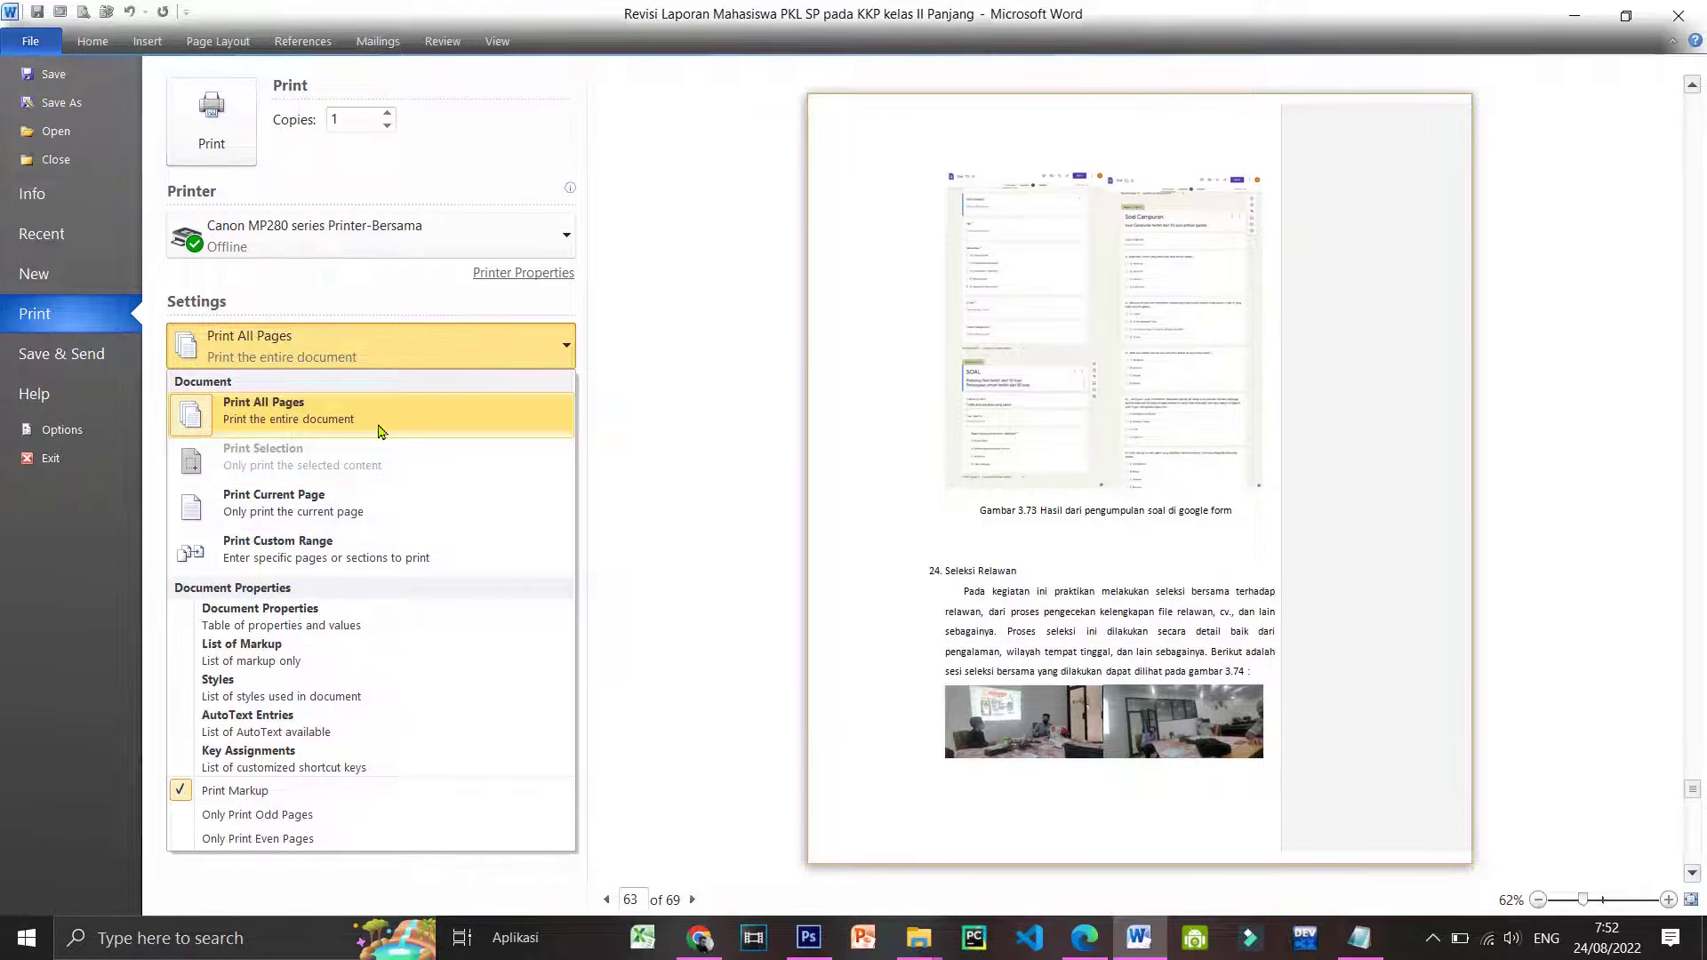
pyautogui.click(255, 514)
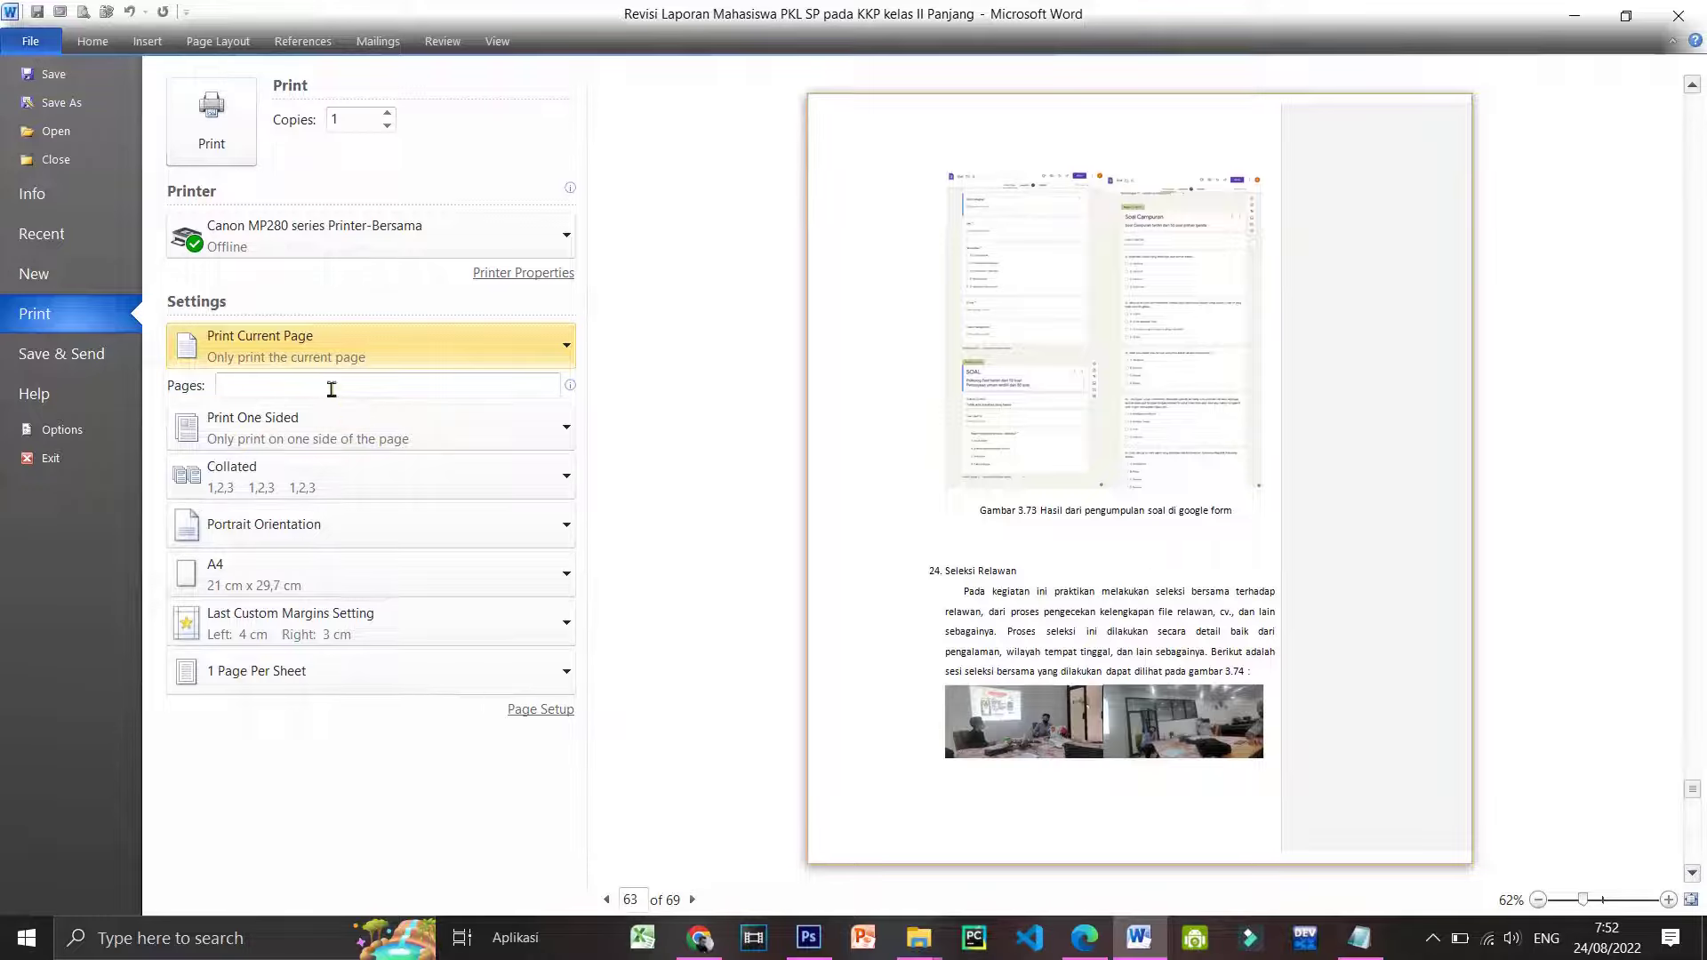
pyautogui.click(262, 384)
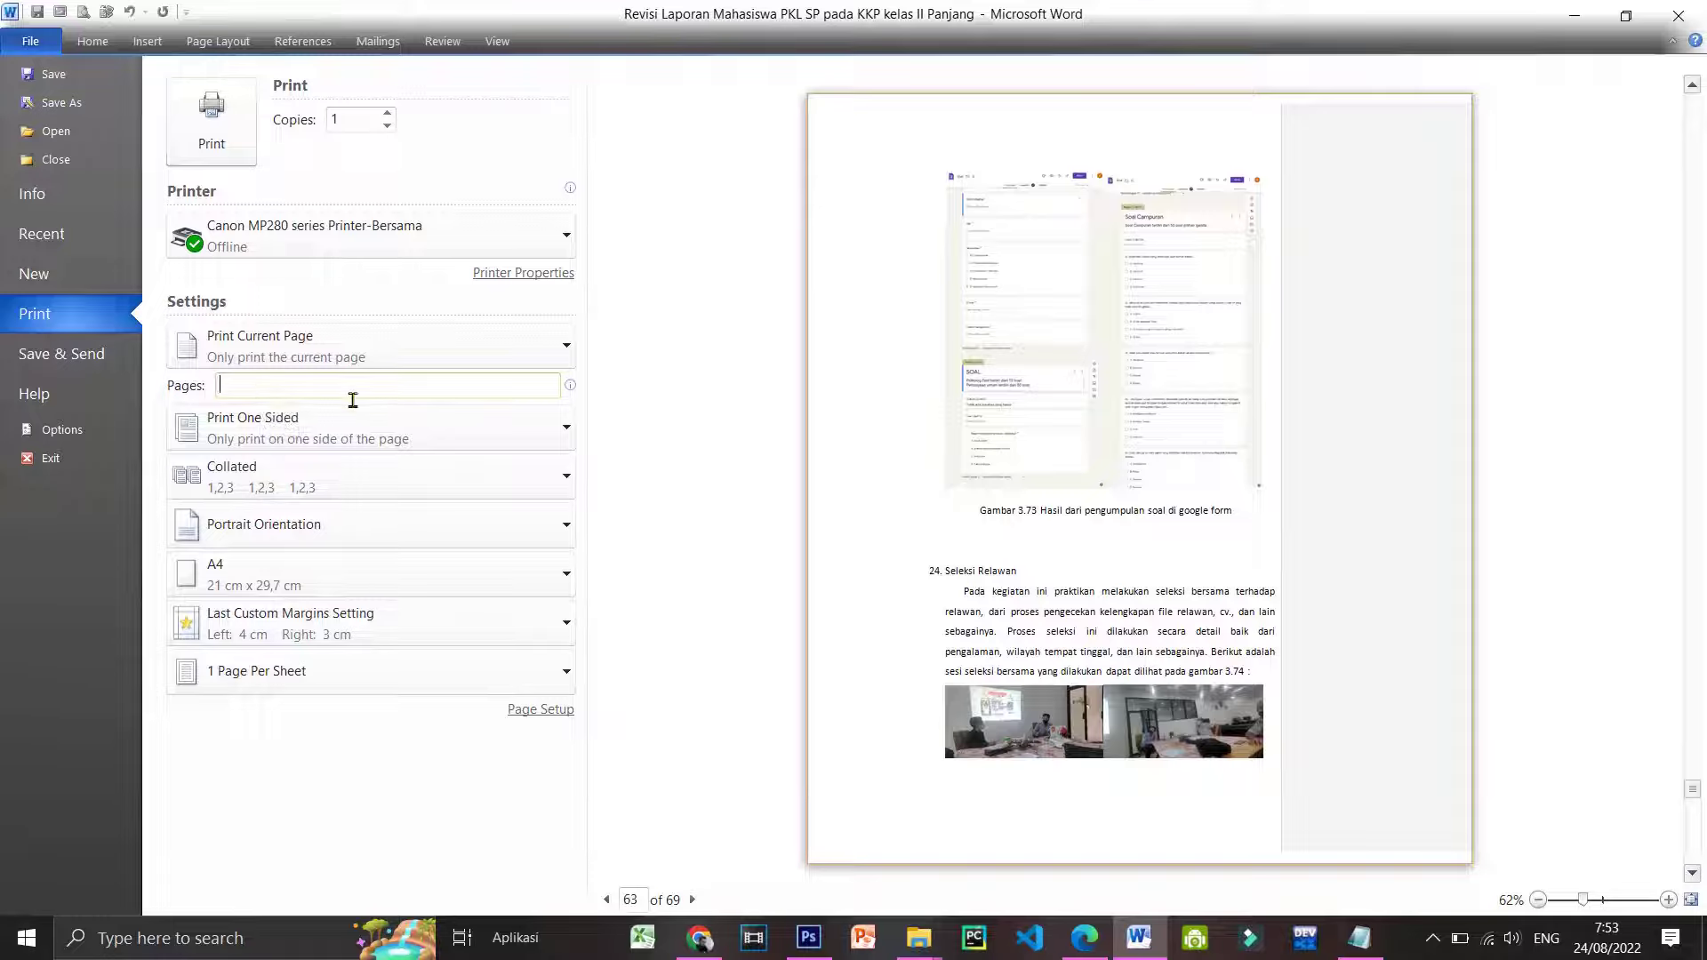
# Enter pages 5-20 so the range becomes Print Custom Range, and confirm it in the dropdown
pyautogui.write('5')
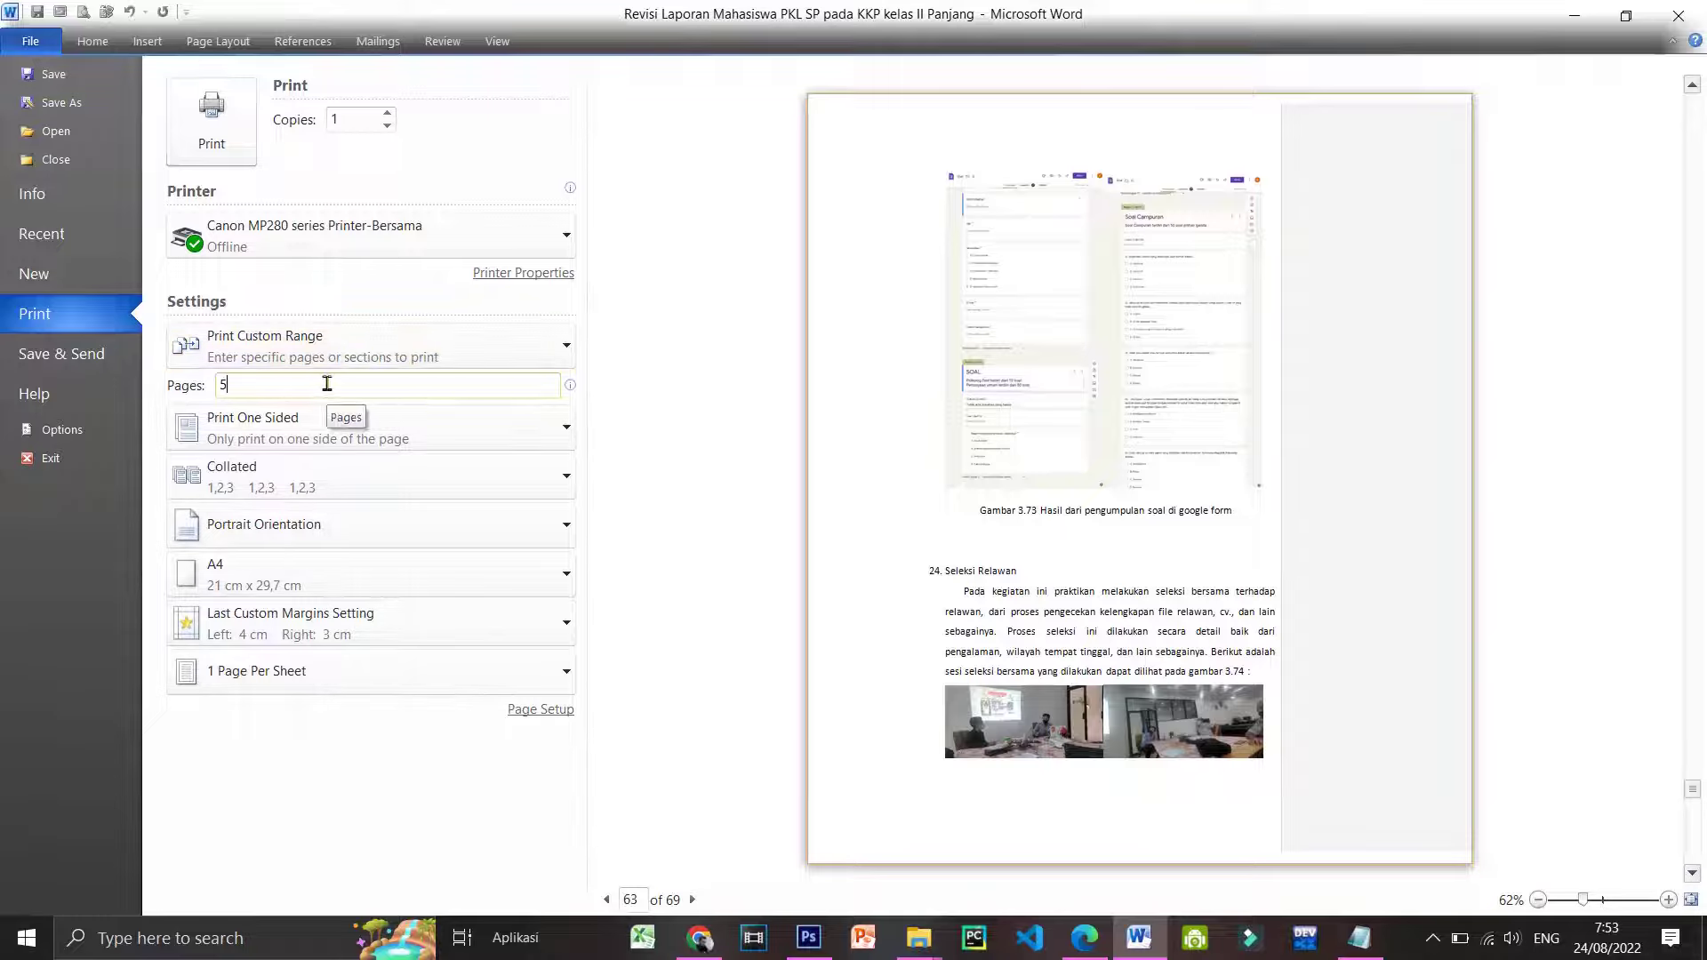
pyautogui.write('-20')
pyautogui.click(537, 353)
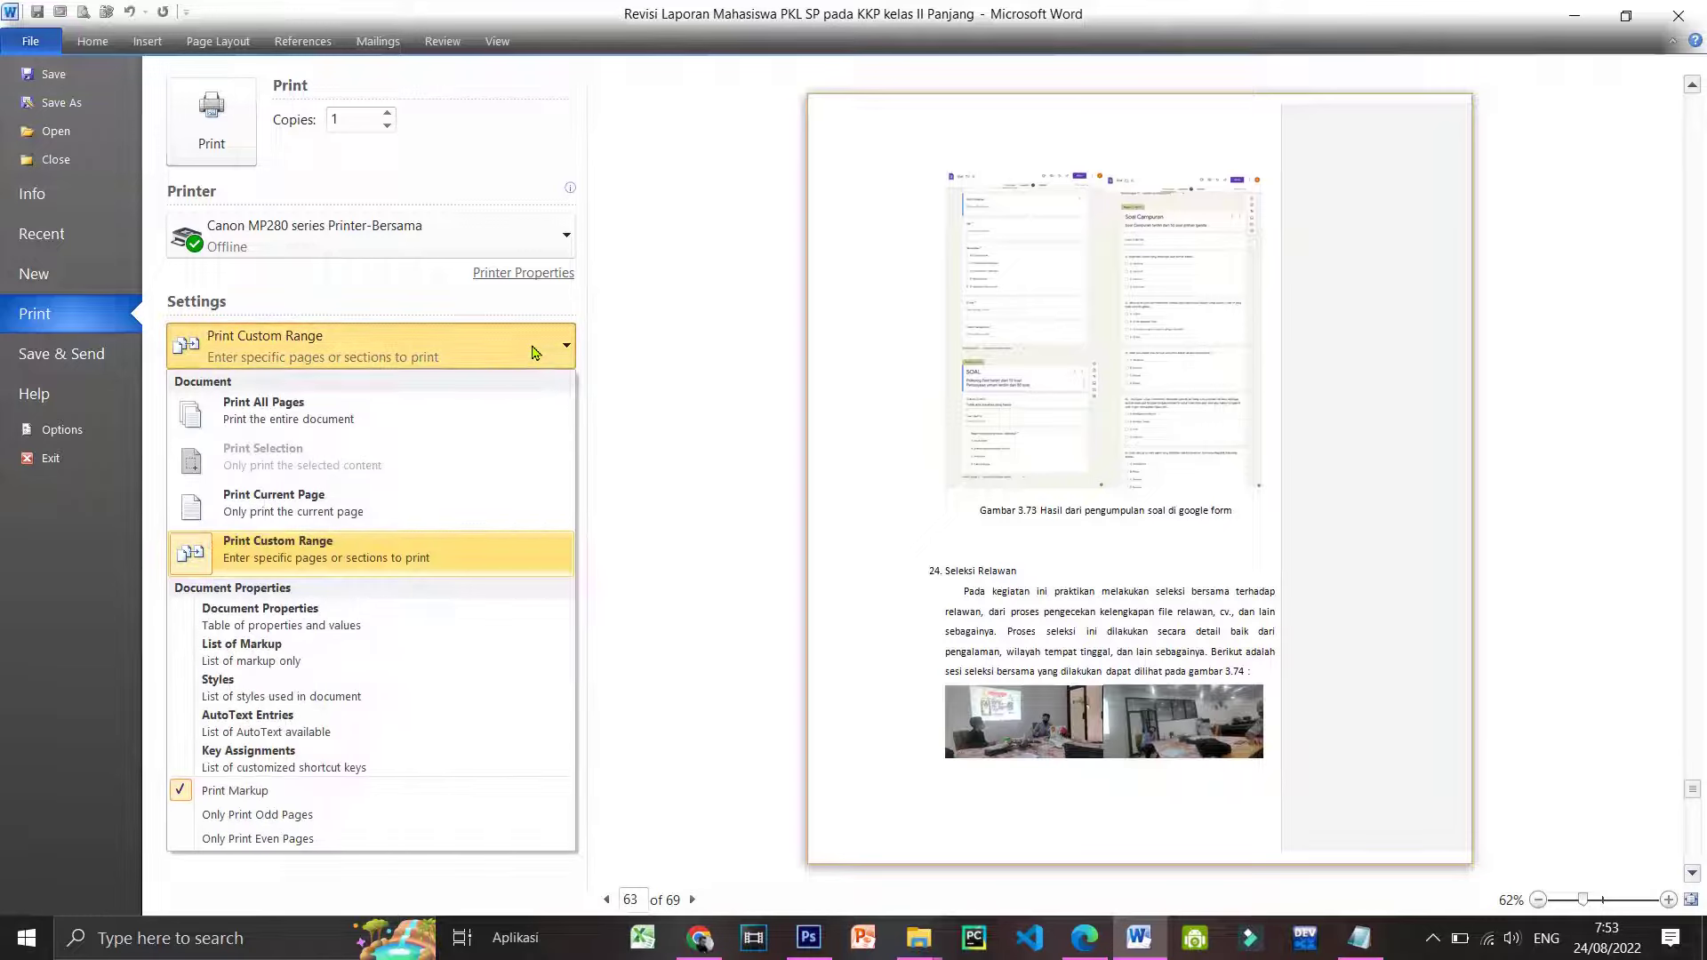
pyautogui.click(1038, 596)
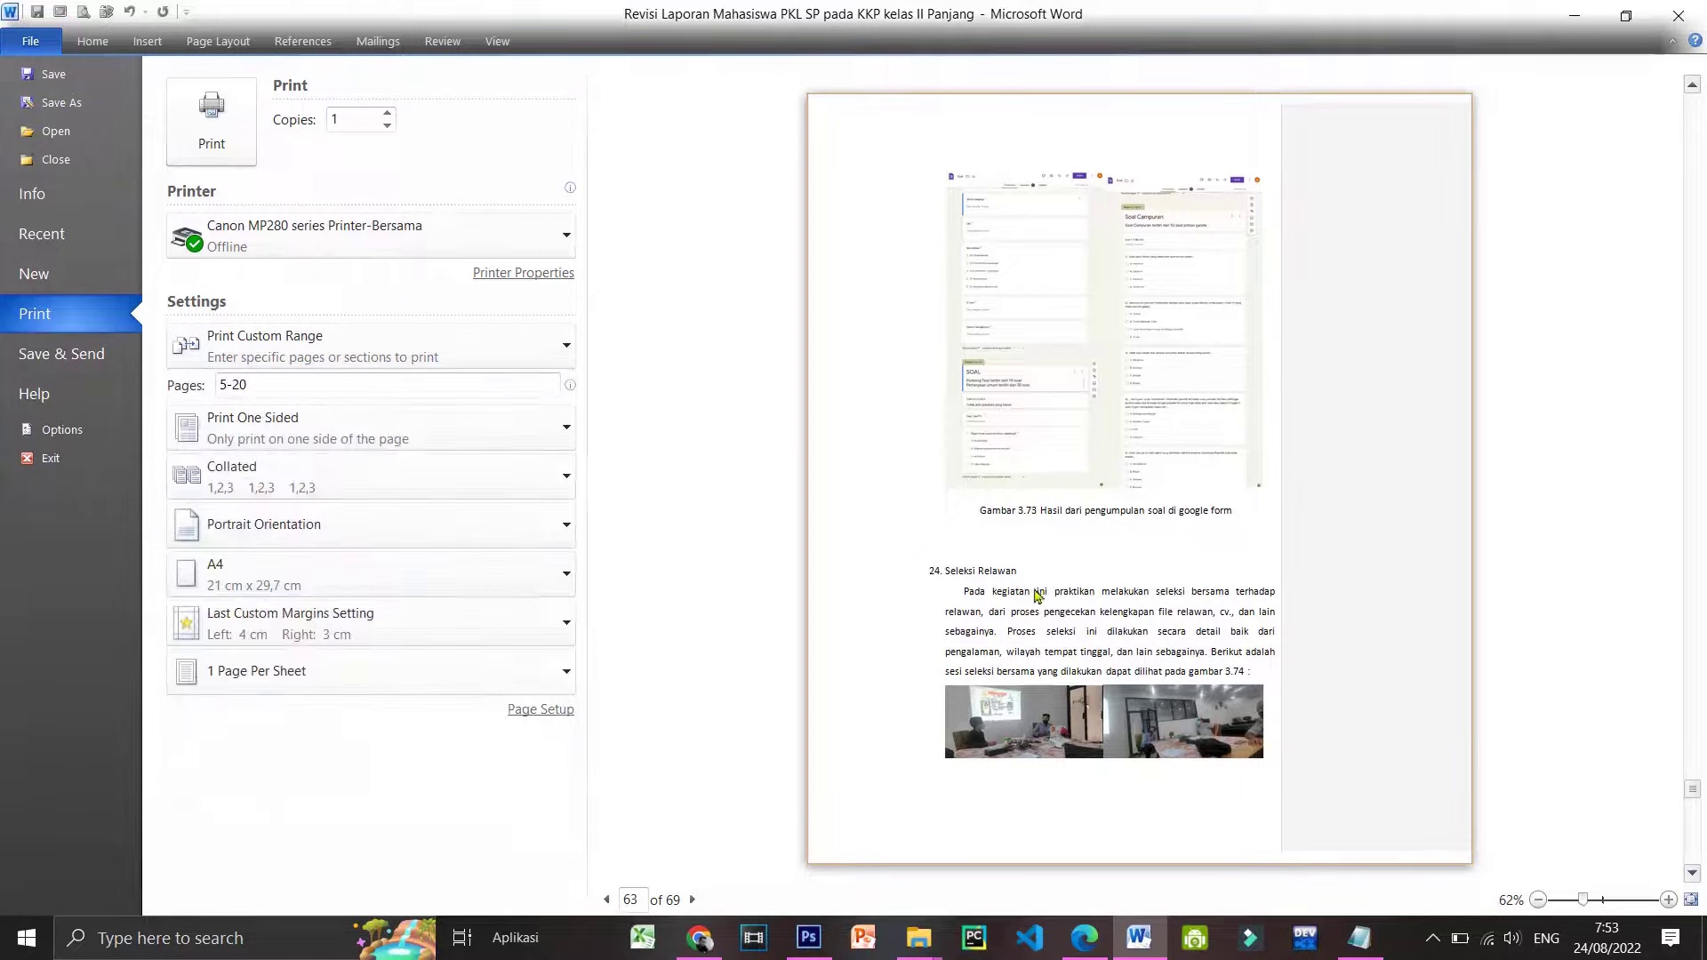
pyautogui.click(1433, 944)
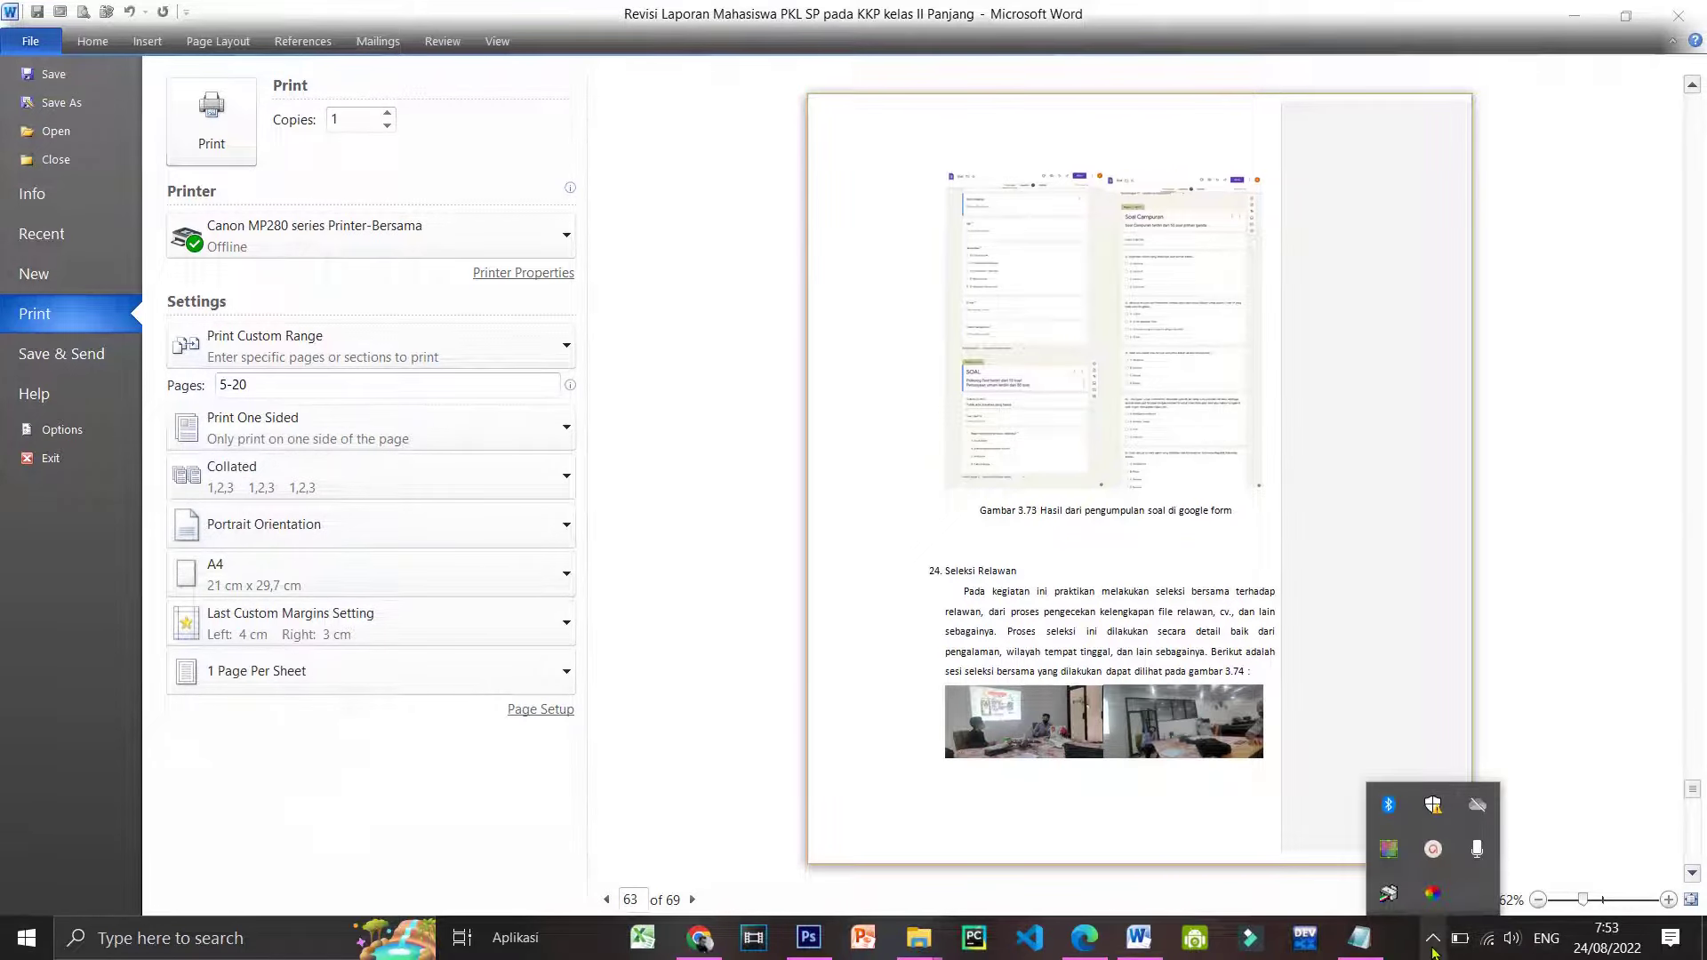
pyautogui.click(1433, 849)
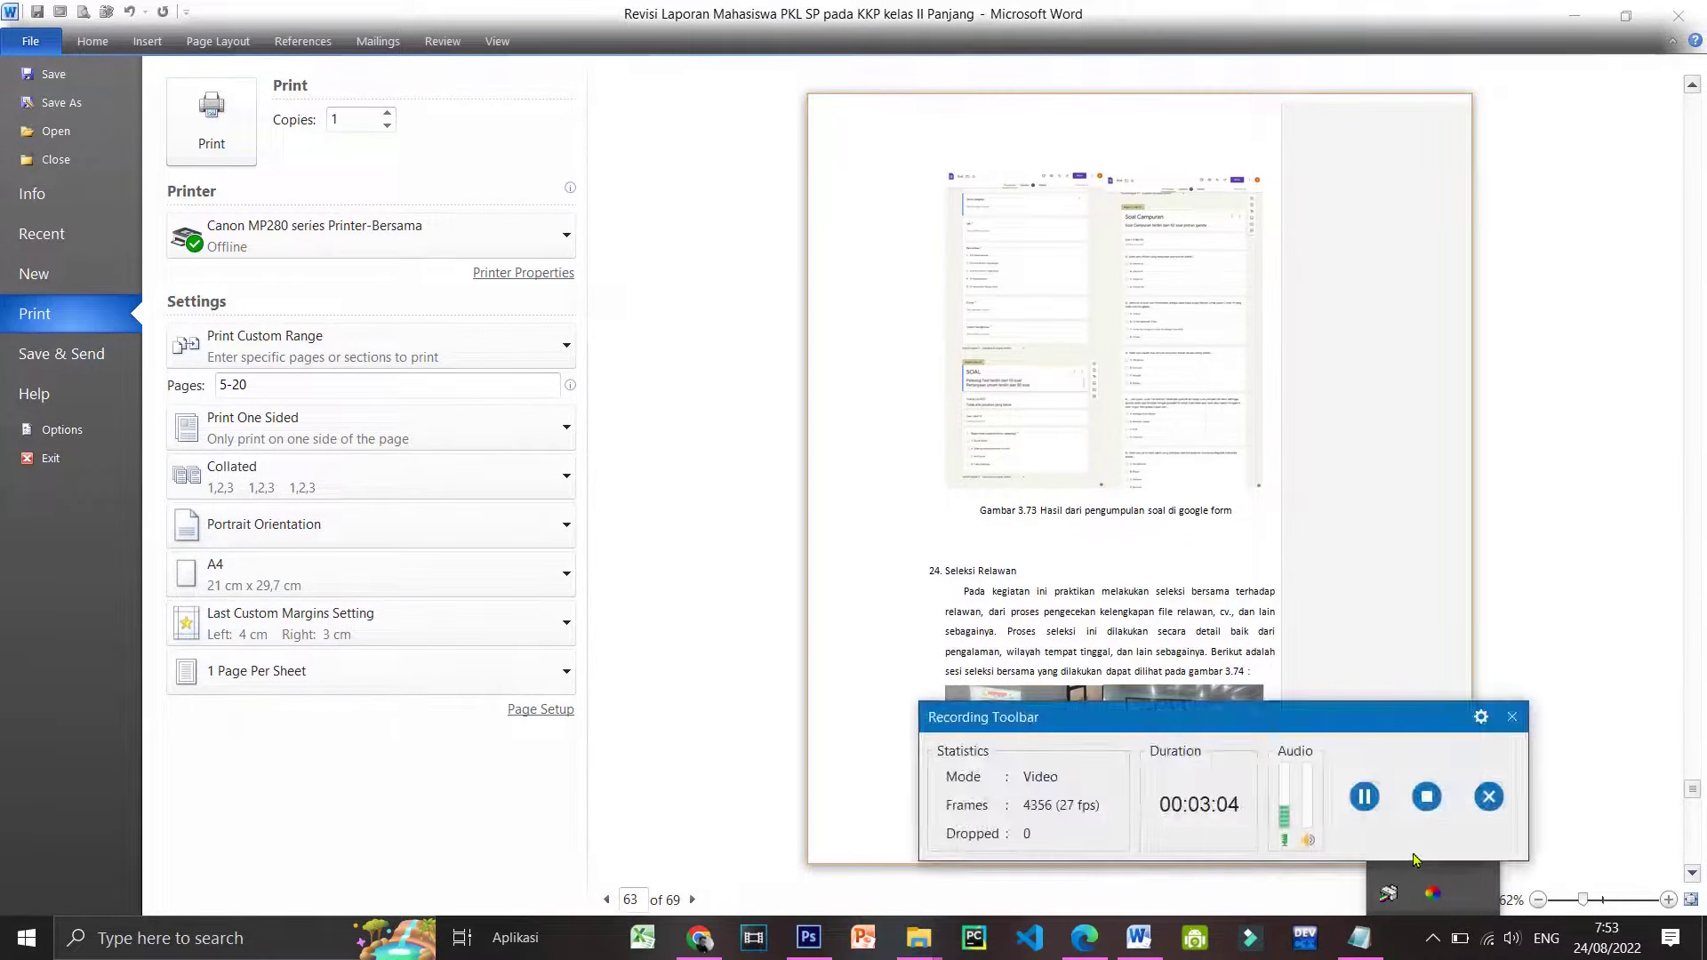